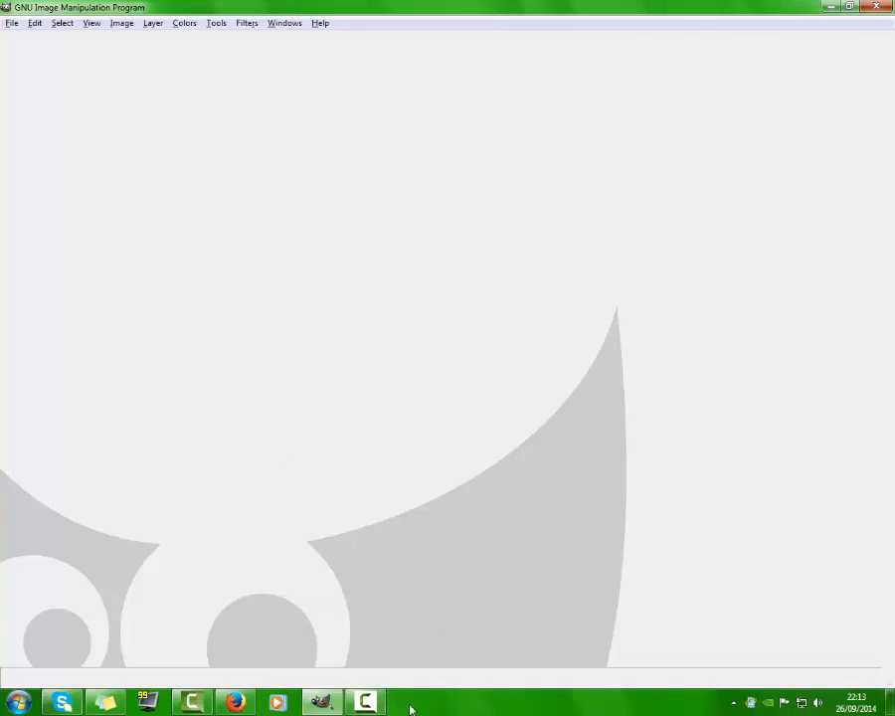
Create a new blank image 1280 px wide and 720 px high, and dismiss the Windows color scheme prompt.
{"action": "mouse_move", "coordinate": [386, 700]}
{"action": "left_click", "coordinate": [316, 702]}
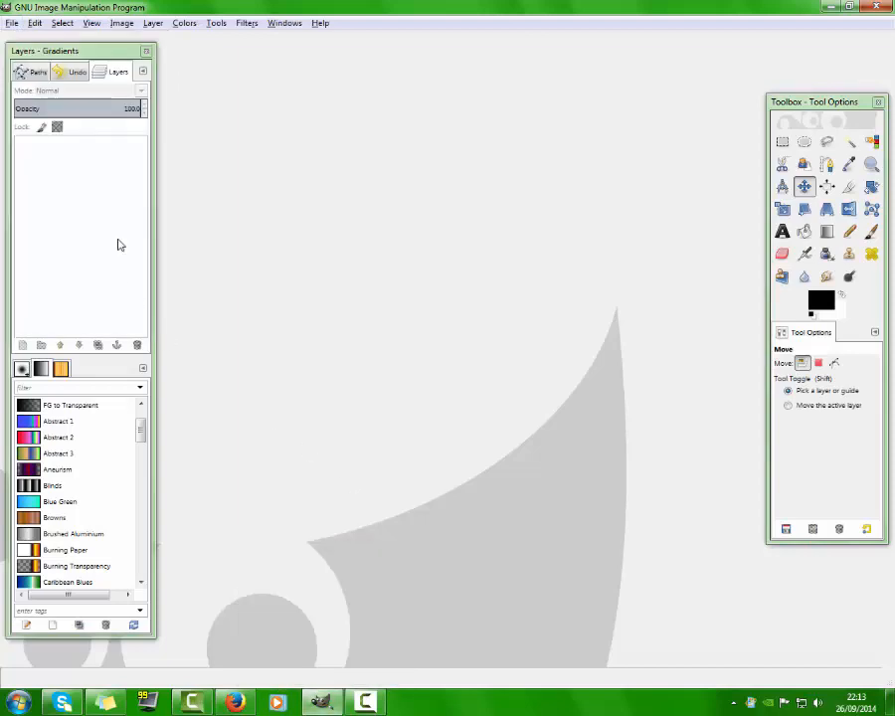
{"action": "left_click", "coordinate": [12, 23]}
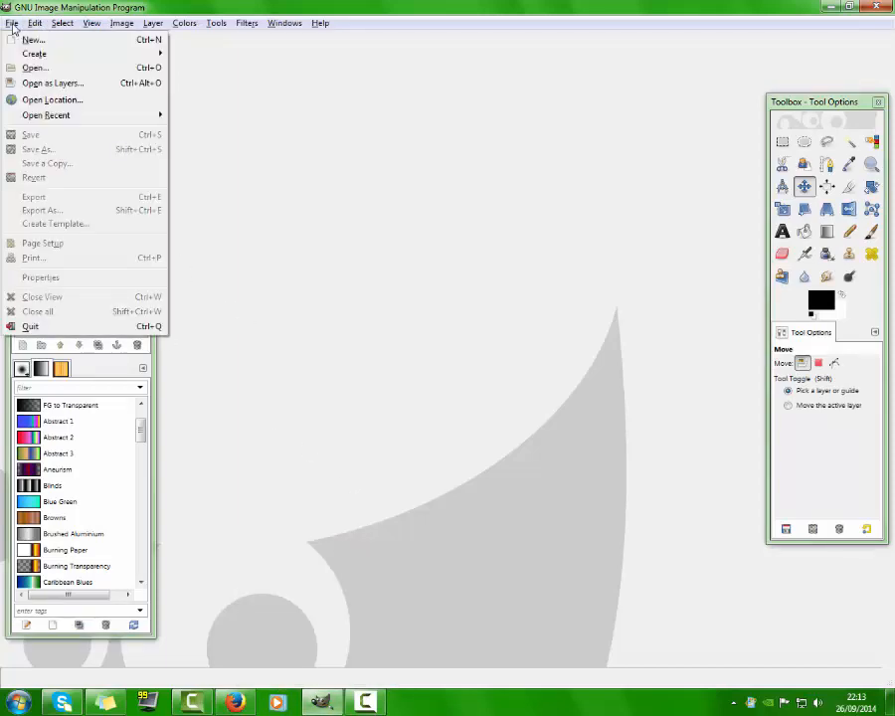
{"action": "left_click", "coordinate": [29, 44]}
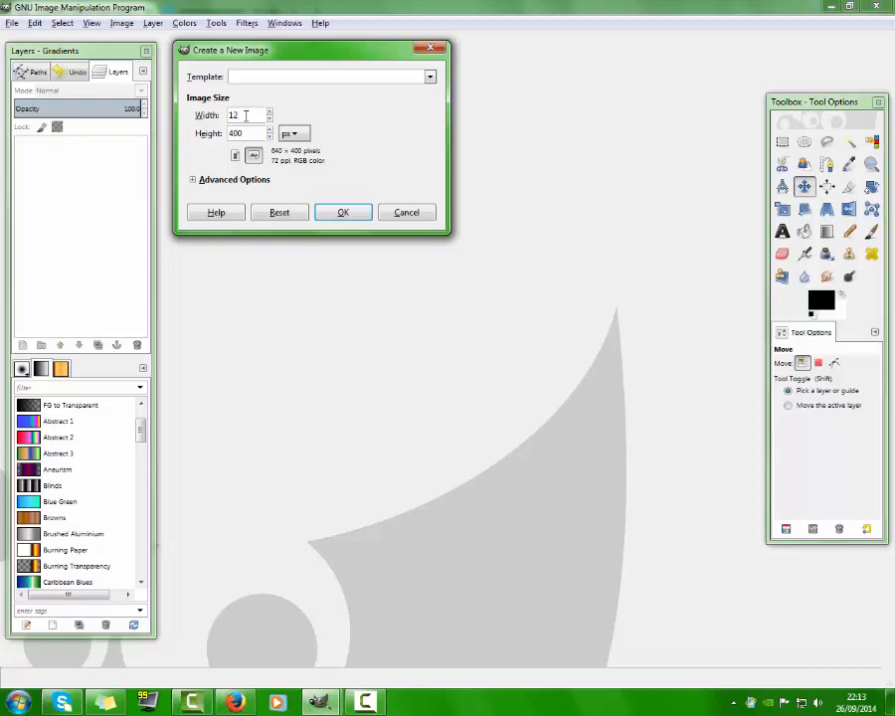
{"action": "key", "text": "Tab"}
{"action": "key", "text": "BackSpace"}
{"action": "type", "text": "720"}
{"action": "left_click", "coordinate": [342, 212]}
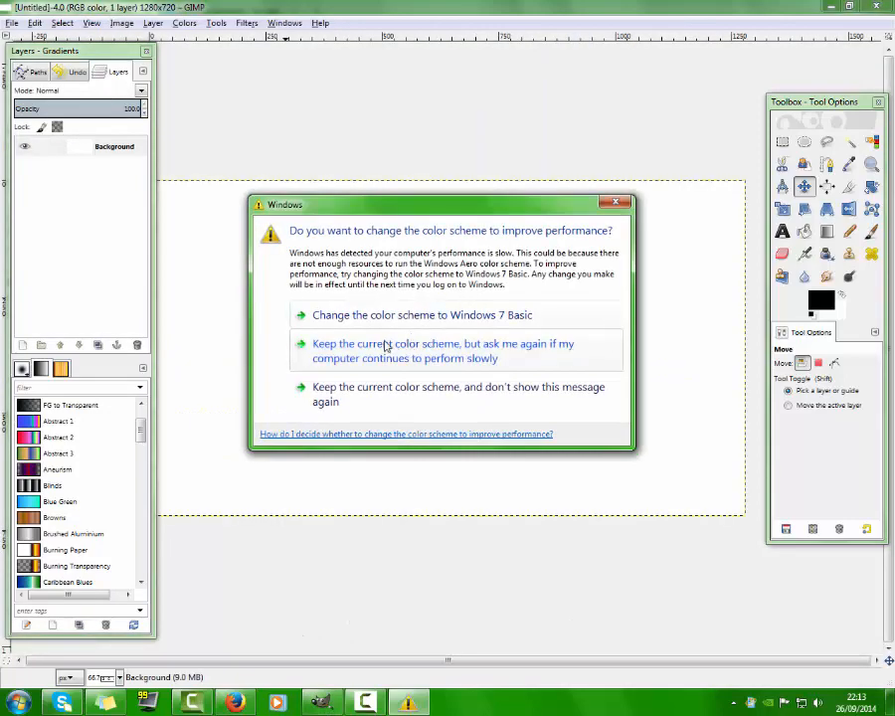
{"action": "left_click", "coordinate": [616, 203]}
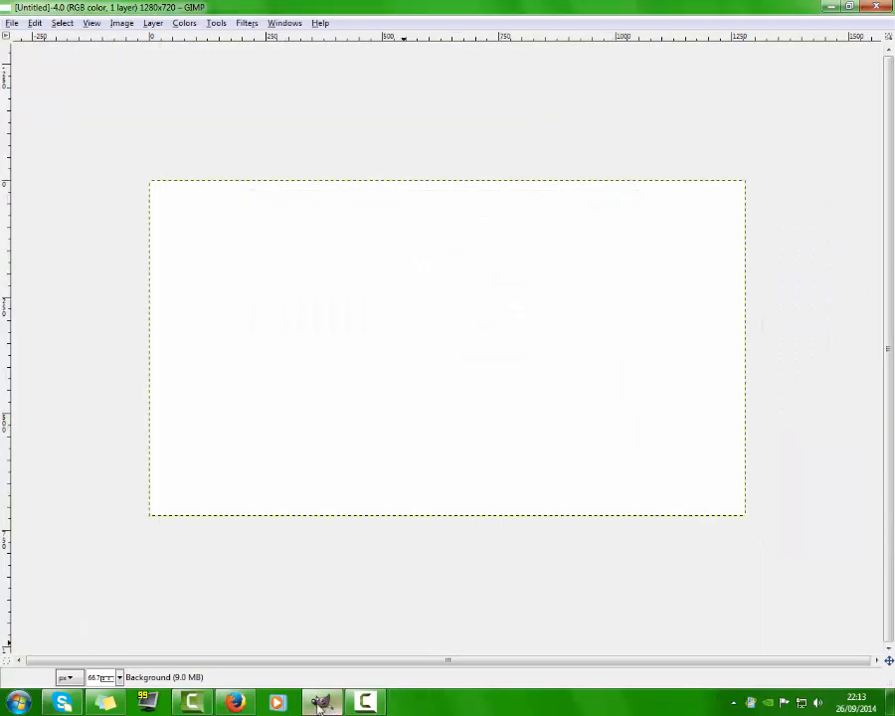
Switch to Firefox and look through the starburst gradient image results for a possible background.
{"action": "left_click", "coordinate": [204, 705]}
{"action": "left_click", "coordinate": [205, 709]}
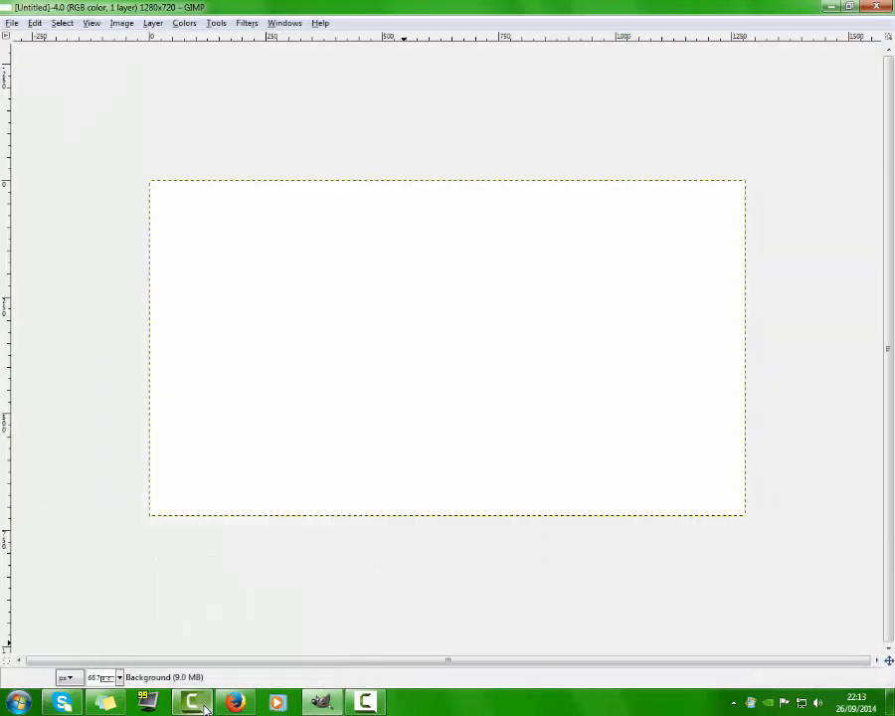
{"action": "left_click", "coordinate": [331, 705]}
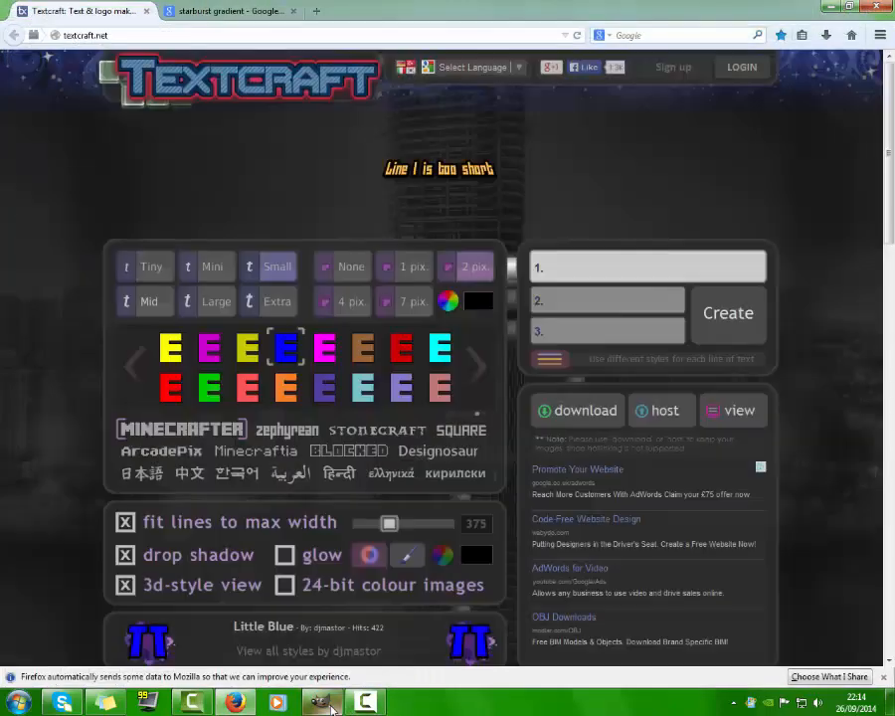
{"action": "left_click", "coordinate": [334, 705]}
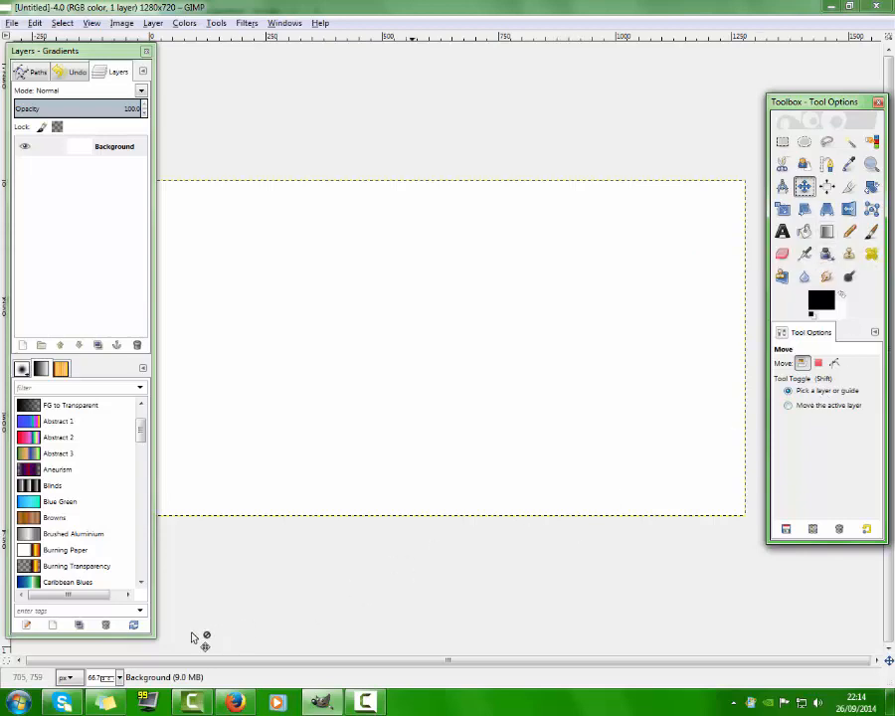
{"action": "left_click", "coordinate": [235, 703]}
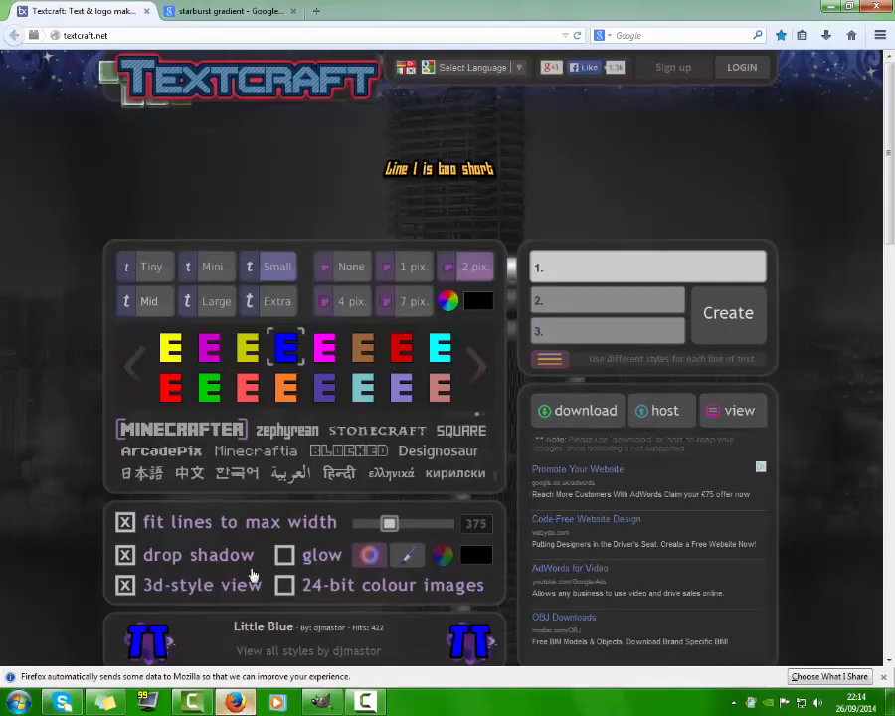
{"action": "left_click", "coordinate": [209, 10]}
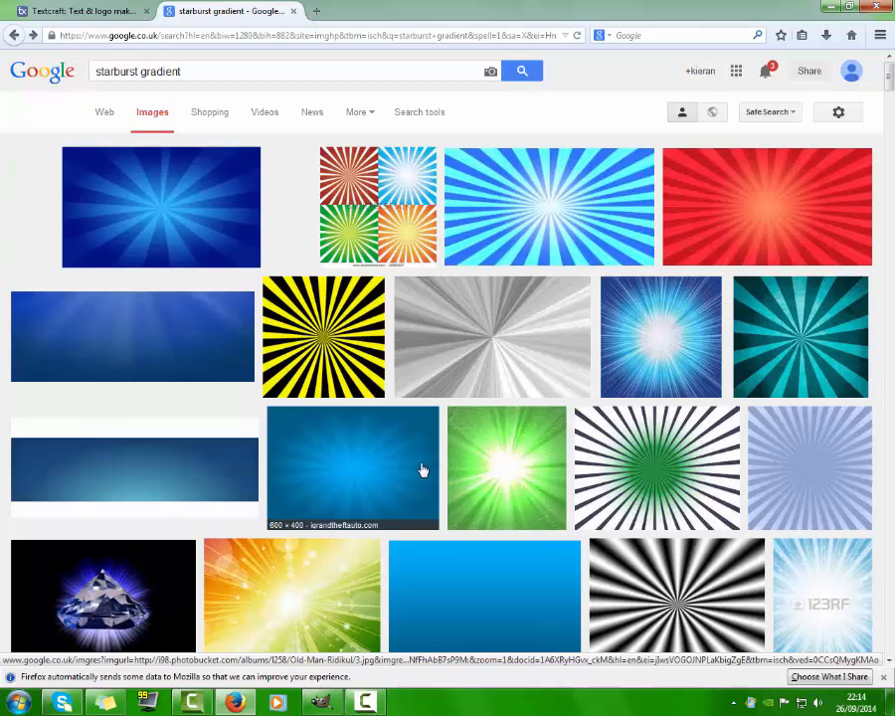
{"action": "scroll", "coordinate": [422, 470], "scroll_direction": "down", "scroll_amount": 5}
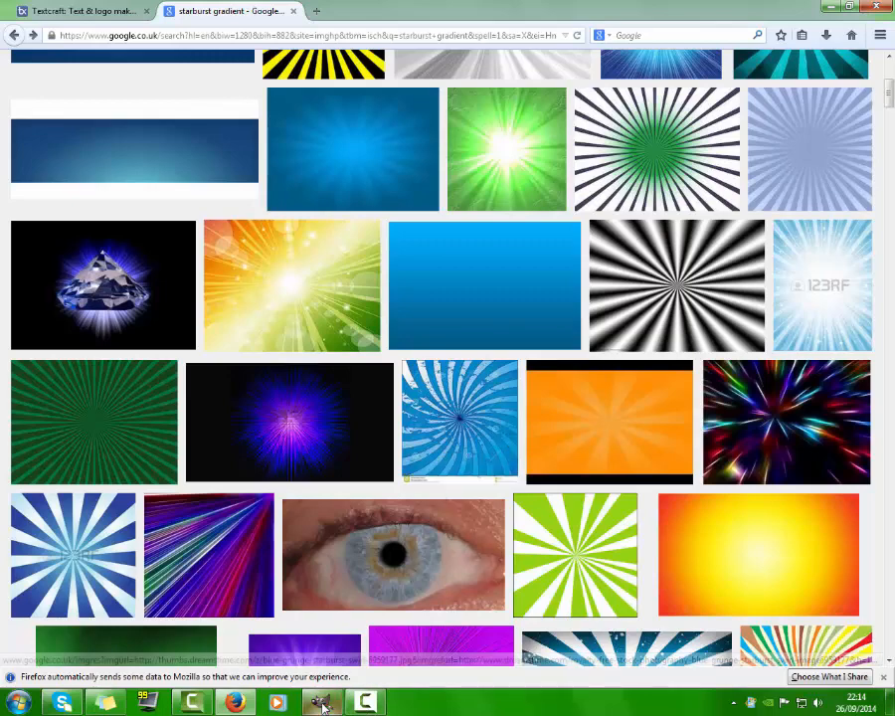
{"action": "mouse_move", "coordinate": [324, 706]}
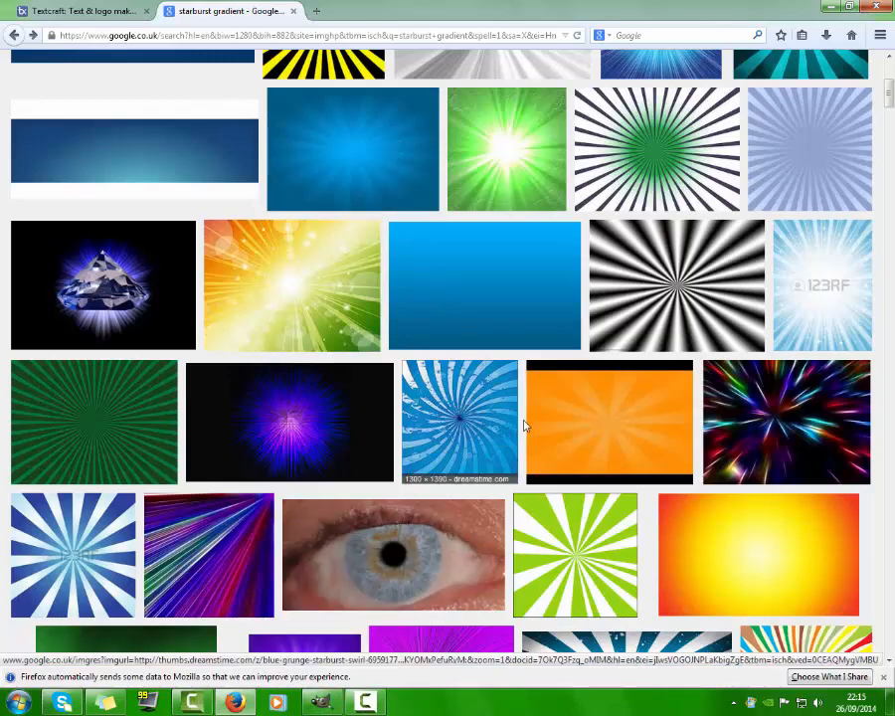
Return to GIMP and add index.jpg from the Desktop to the blank image as a new layer.
{"action": "left_click", "coordinate": [323, 703]}
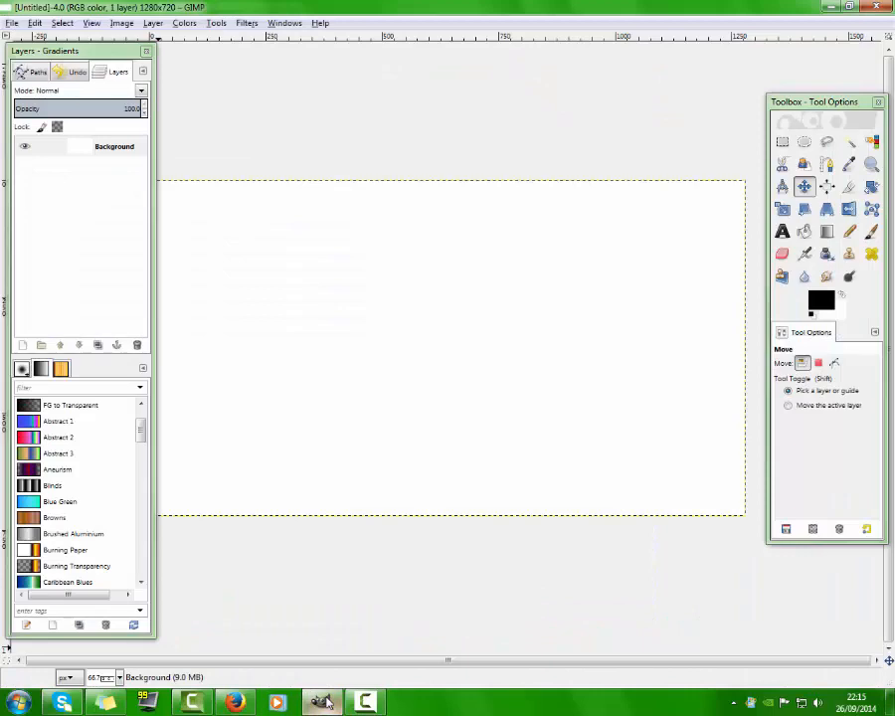
{"action": "left_click", "coordinate": [10, 21]}
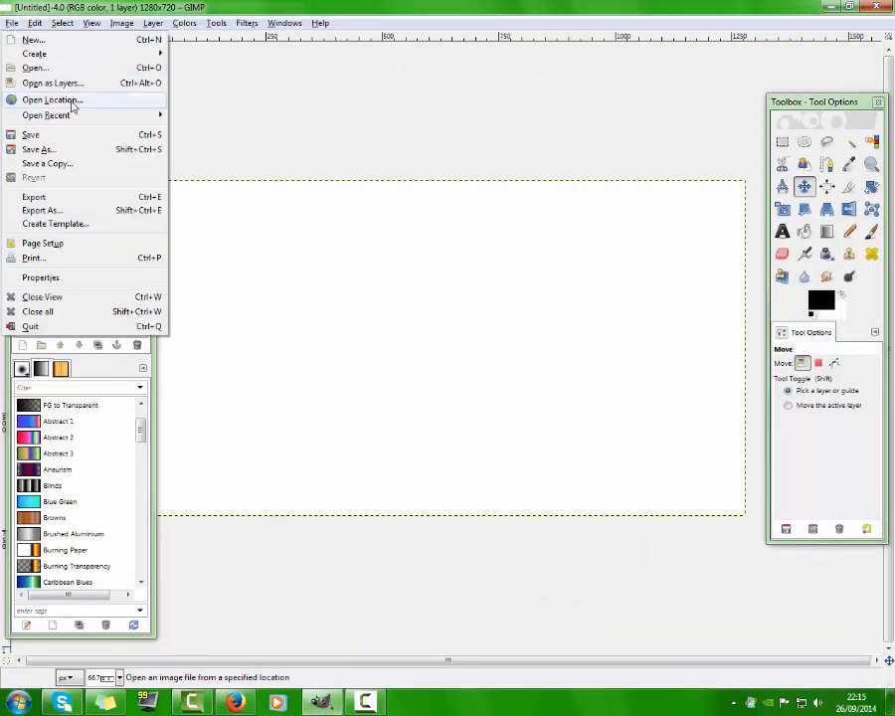
{"action": "left_click", "coordinate": [88, 86]}
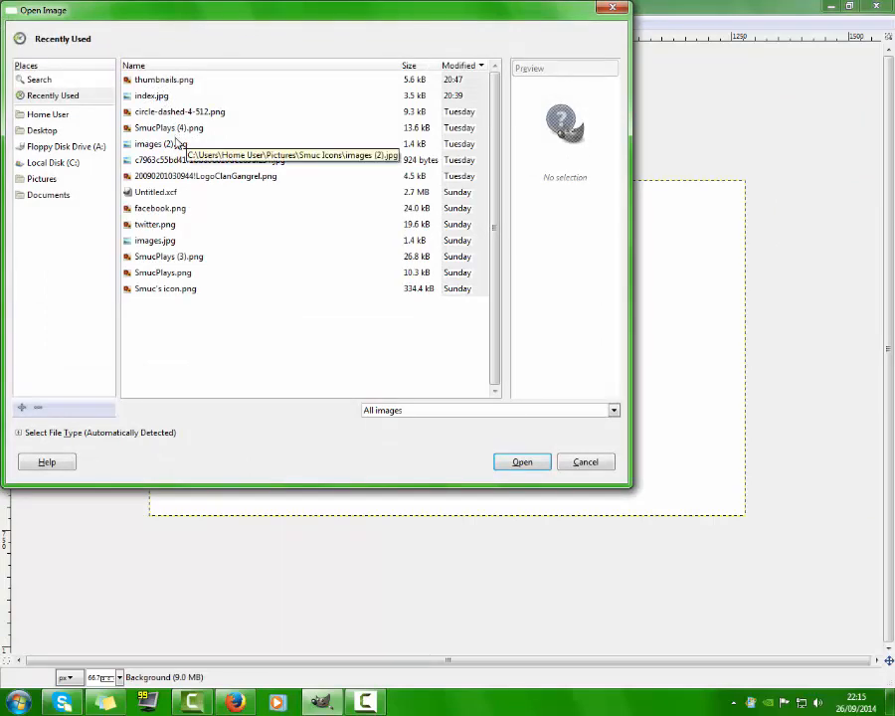
{"action": "left_click", "coordinate": [48, 131]}
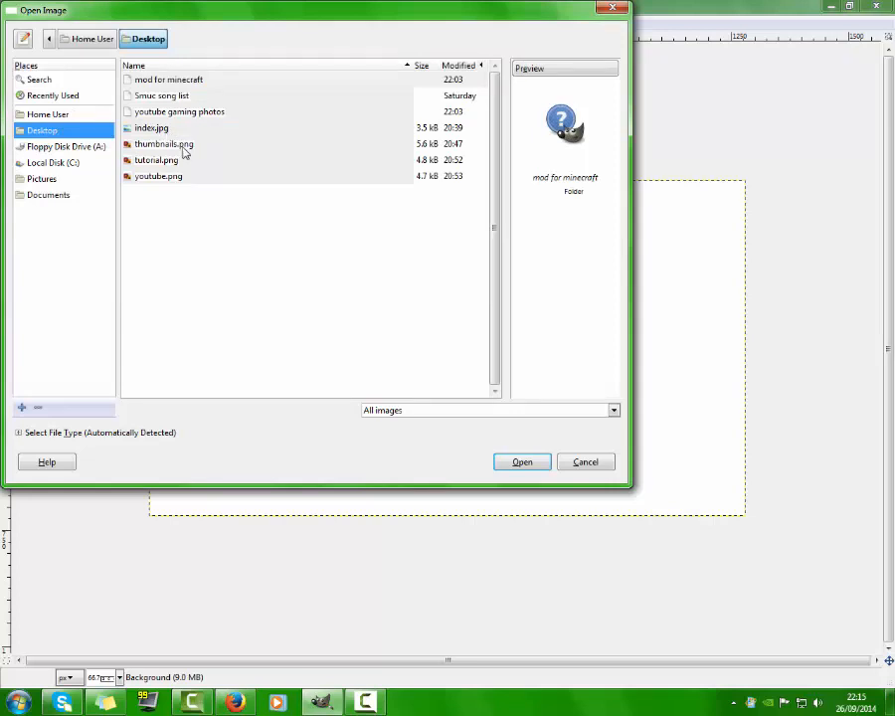
{"action": "left_click", "coordinate": [183, 147]}
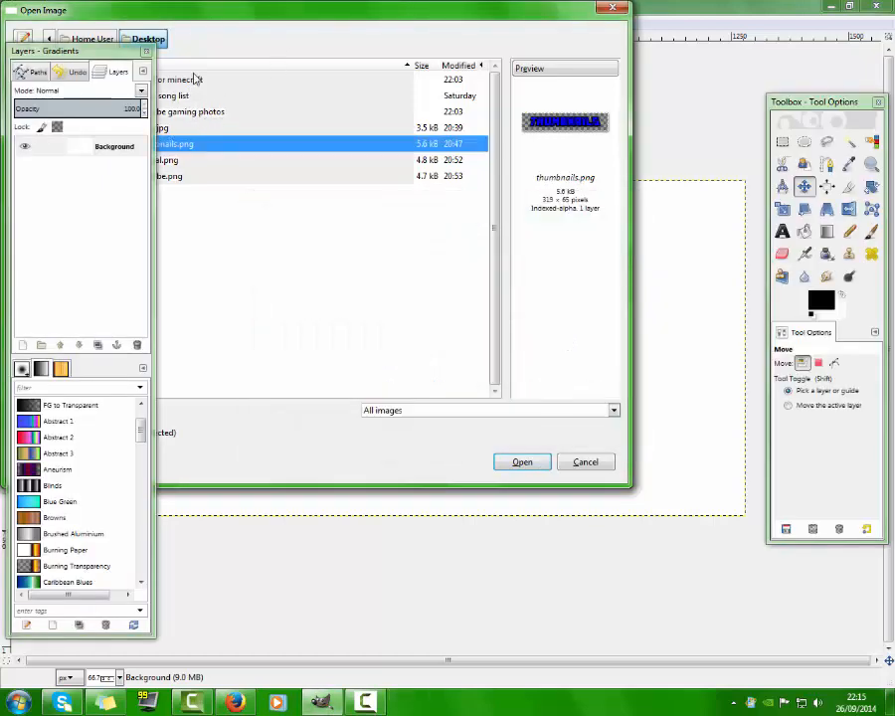
{"action": "left_click_drag", "start_coordinate": [363, 12], "coordinate": [476, 15]}
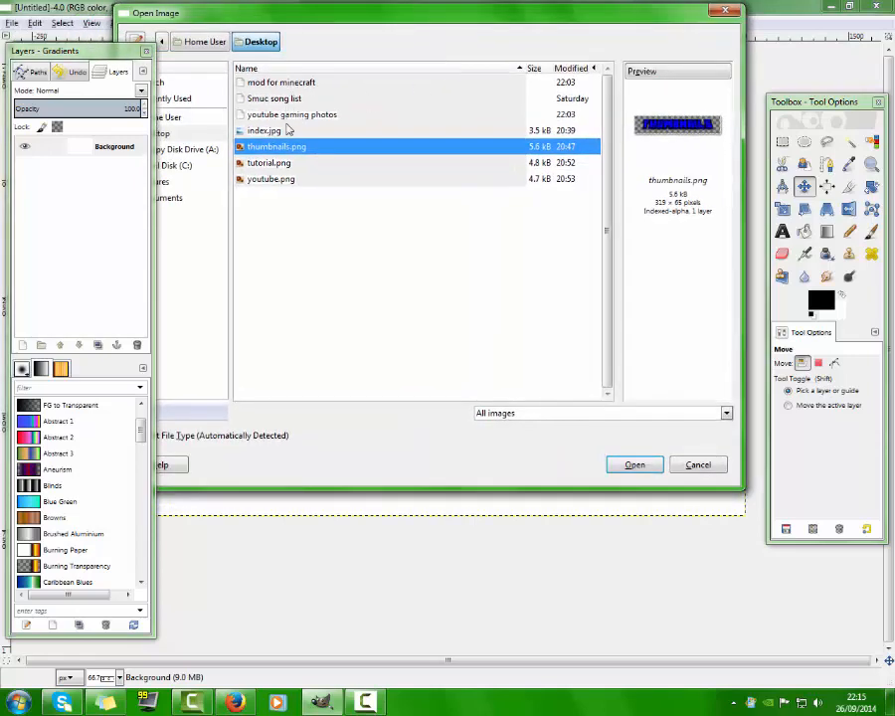
{"action": "left_click", "coordinate": [270, 130]}
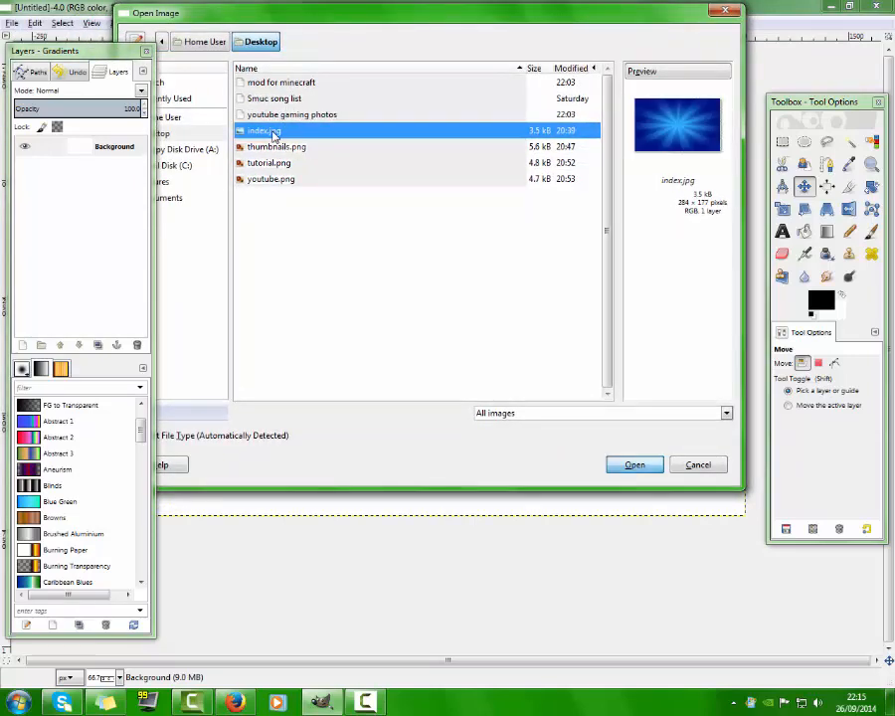
{"action": "left_click", "coordinate": [624, 465]}
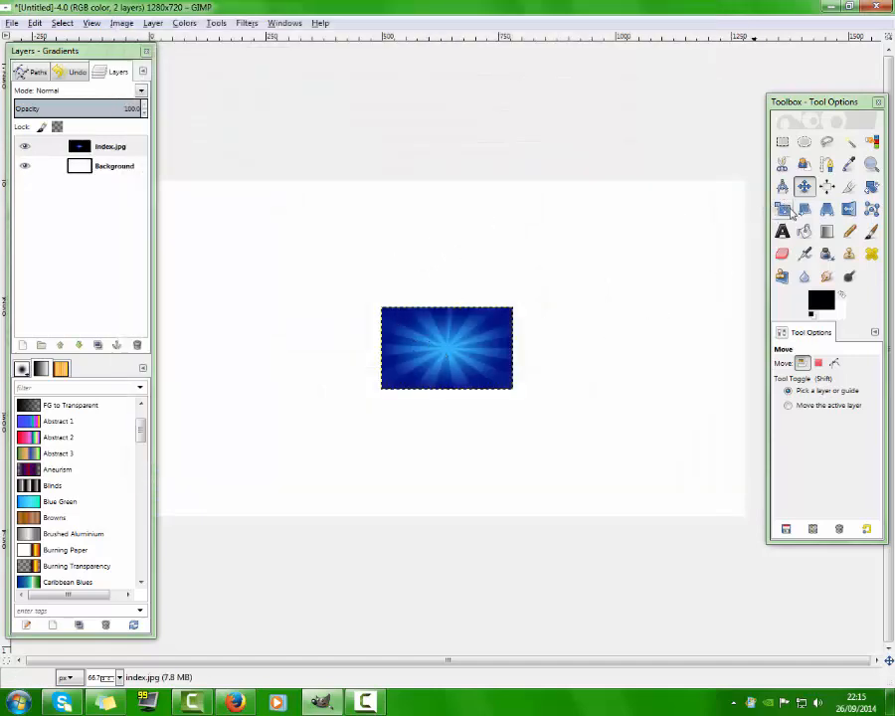
Stretch the starburst layer with the Scale tool to about 1262 × 720 px so it covers the canvas.
{"action": "left_click", "coordinate": [786, 210]}
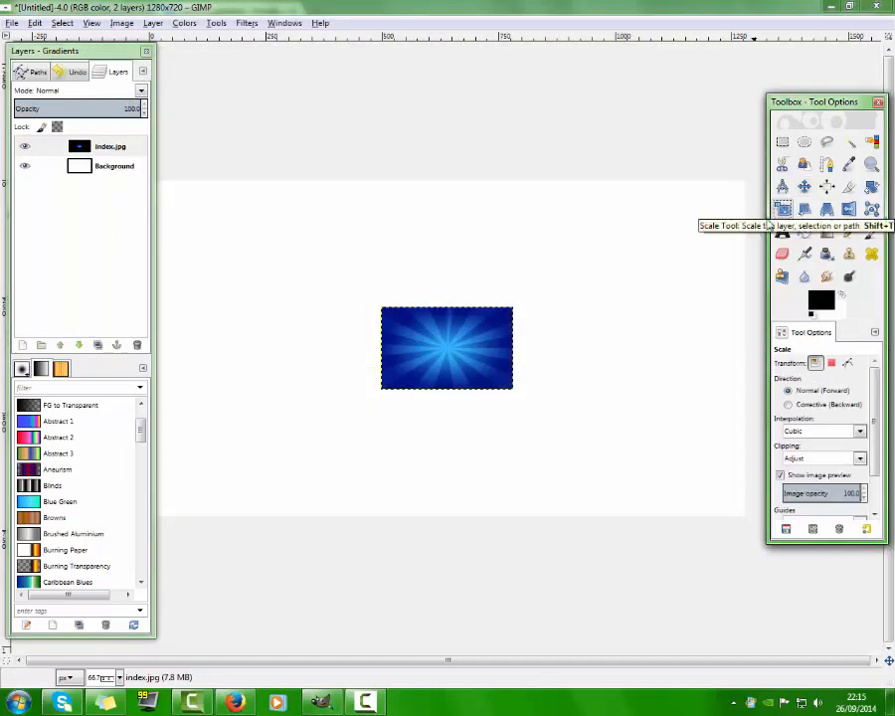
{"action": "left_click", "coordinate": [476, 380]}
{"action": "key", "text": "Tab"}
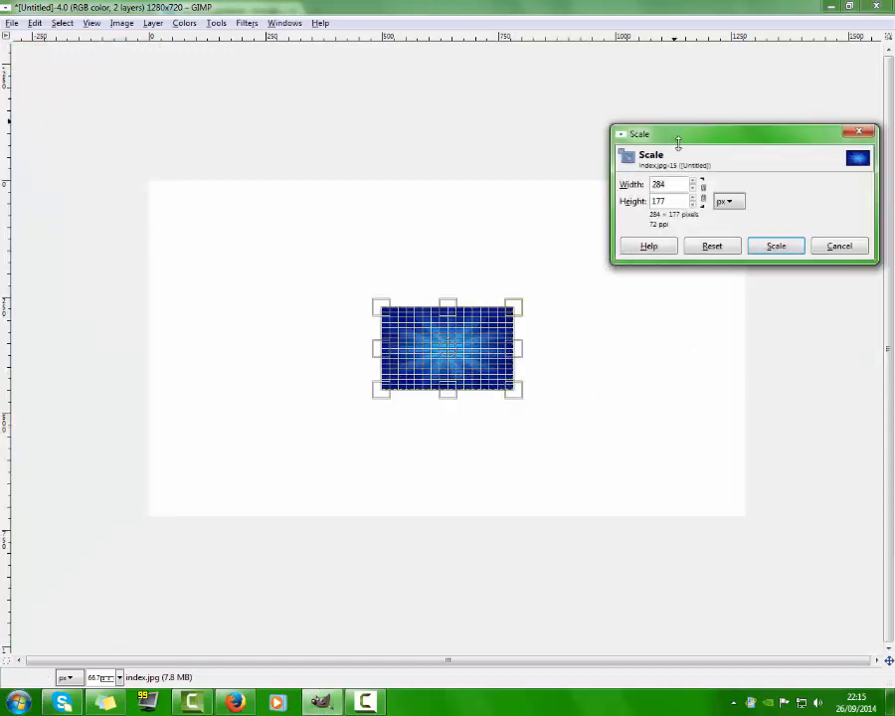
{"action": "key", "text": "BackSpace"}
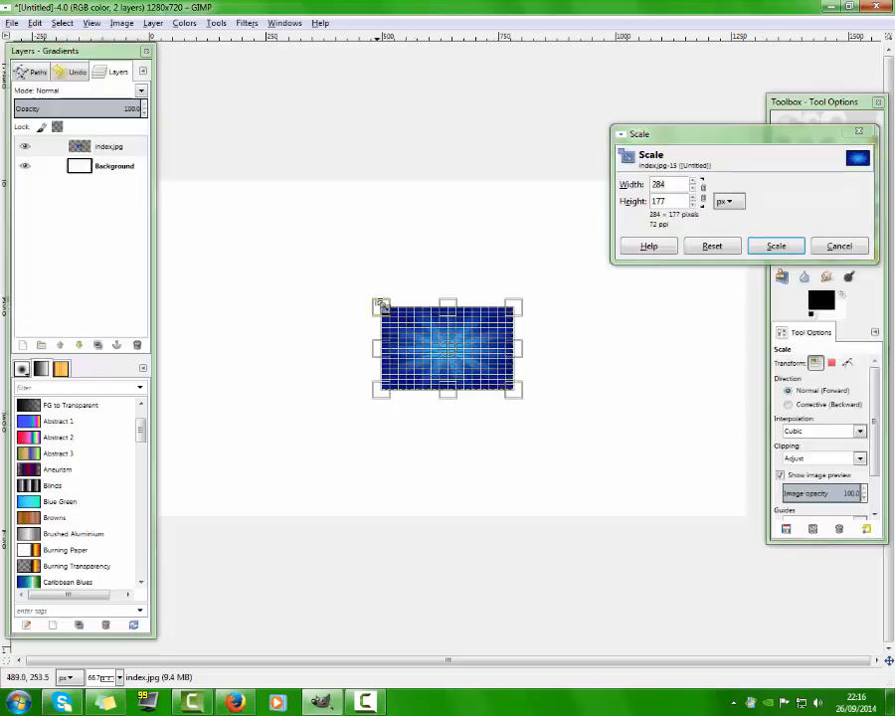
{"action": "left_click_drag", "start_coordinate": [381, 304], "coordinate": [160, 181]}
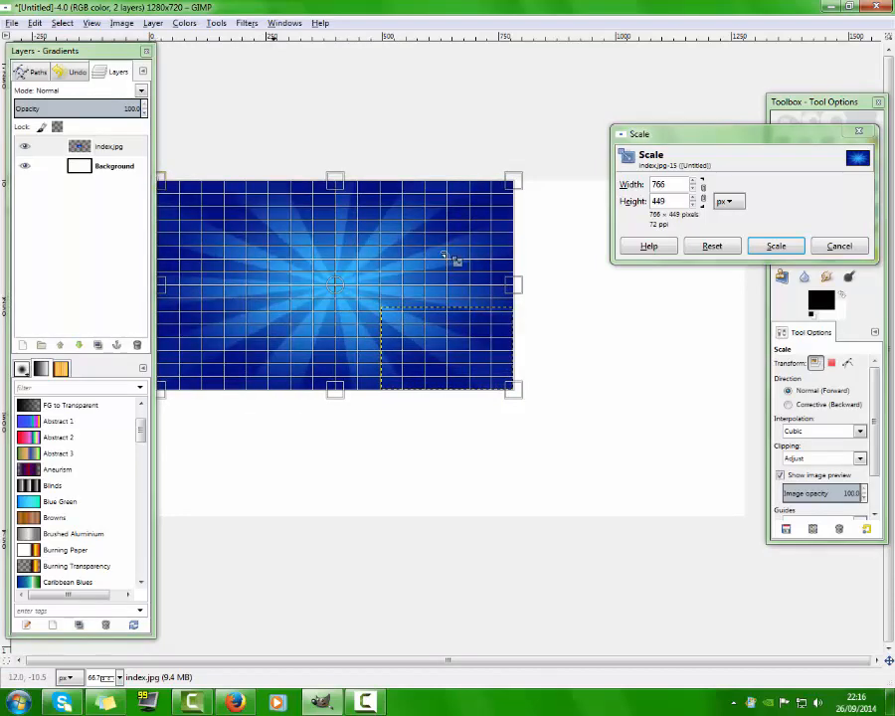
{"action": "left_click_drag", "start_coordinate": [547, 286], "coordinate": [743, 296]}
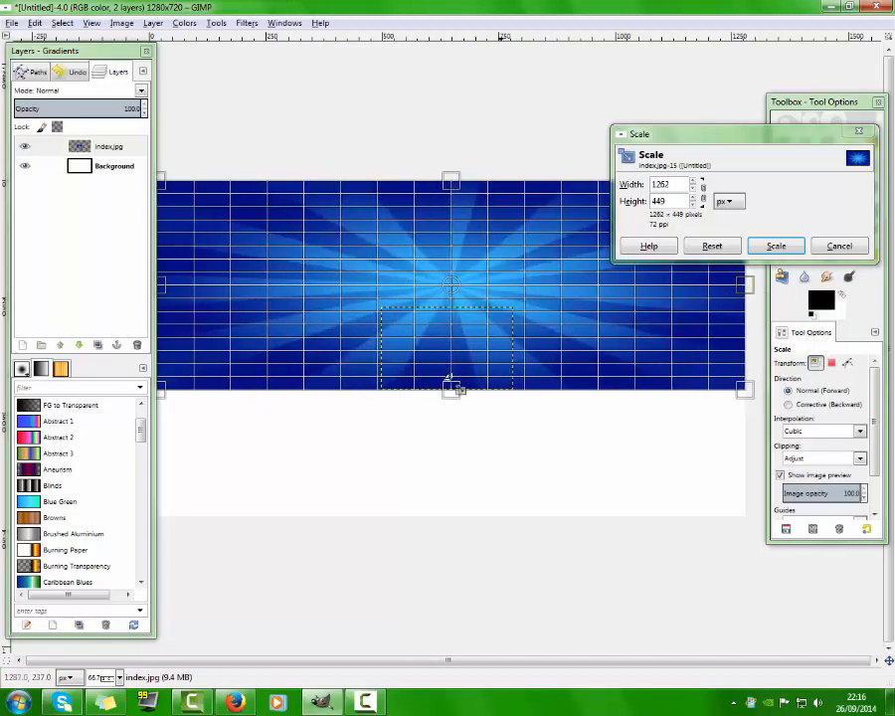
{"action": "left_click_drag", "start_coordinate": [452, 393], "coordinate": [453, 519]}
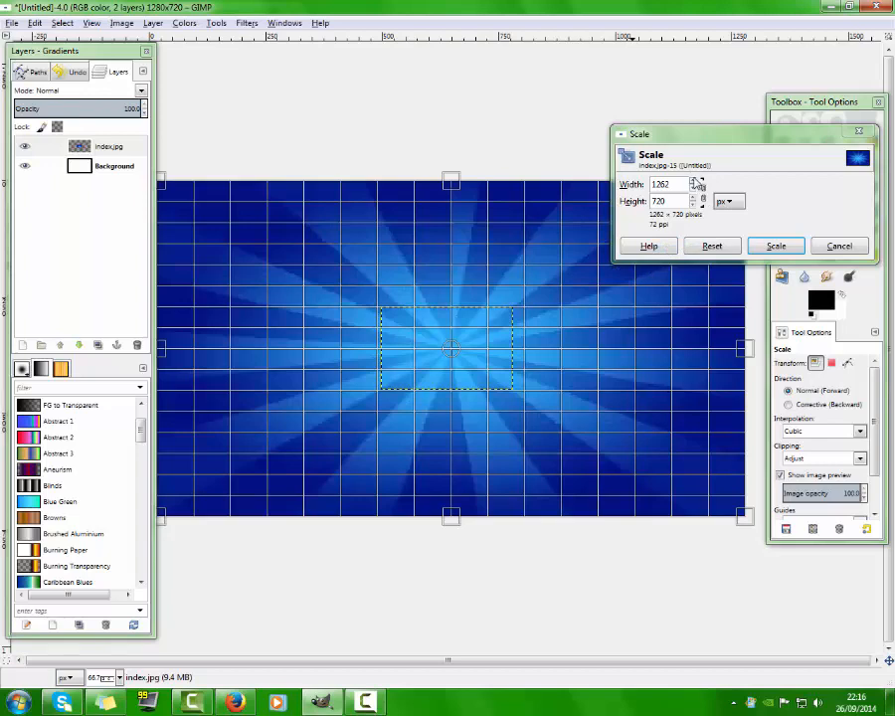
Fine-tune the starburst layer's width in small increments and apply the scaling.
{"action": "left_click", "coordinate": [697, 180]}
{"action": "left_click", "coordinate": [697, 181]}
{"action": "left_click", "coordinate": [697, 181]}
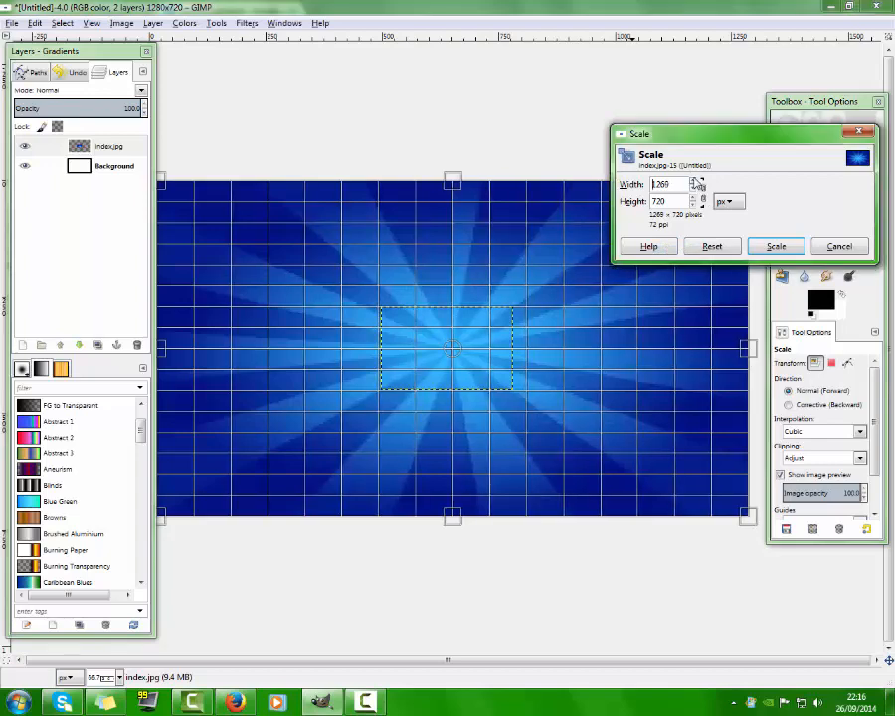
{"action": "left_click", "coordinate": [698, 181]}
{"action": "left_click", "coordinate": [697, 181]}
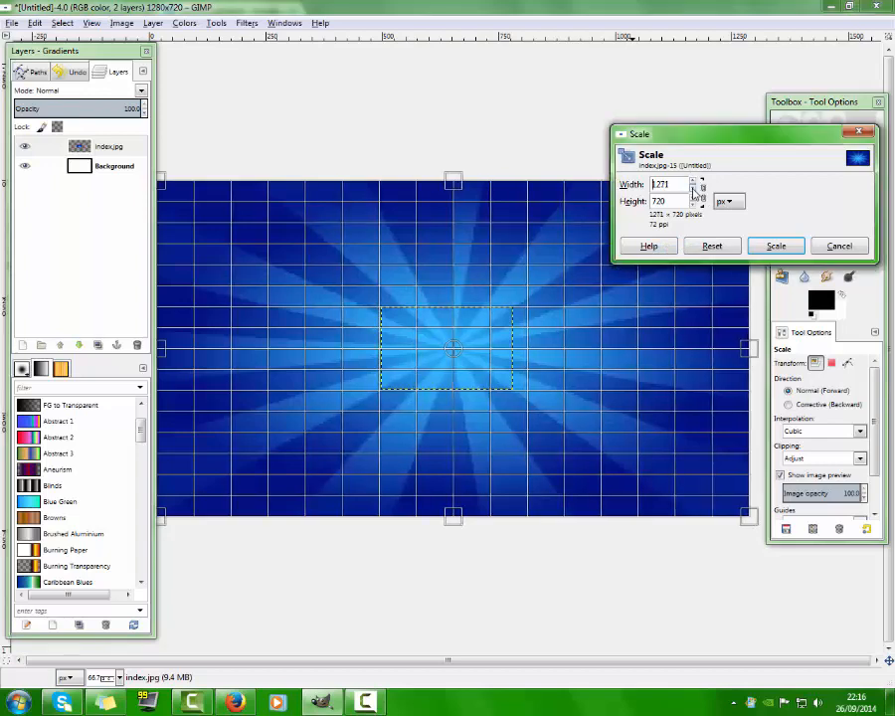
{"action": "left_click", "coordinate": [697, 189]}
{"action": "left_click", "coordinate": [697, 189]}
{"action": "left_click", "coordinate": [697, 189]}
{"action": "left_click", "coordinate": [697, 189]}
{"action": "left_click", "coordinate": [776, 246]}
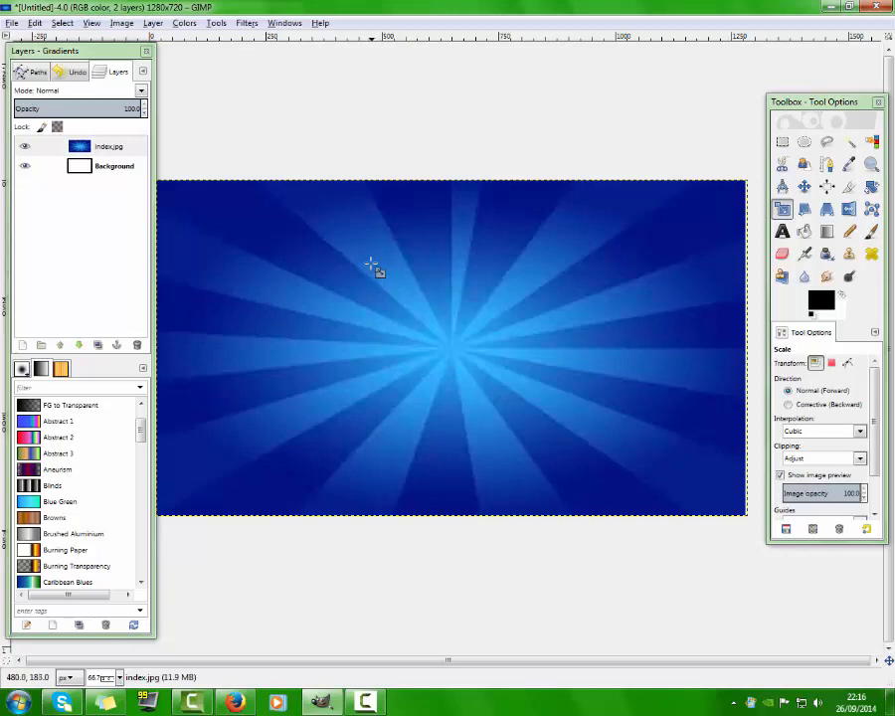
Merge the index.jpg layer down into the white background, and apply the Scale tool to the merged layer at its existing size.
{"action": "left_click", "coordinate": [123, 164]}
{"action": "right_click", "coordinate": [124, 165]}
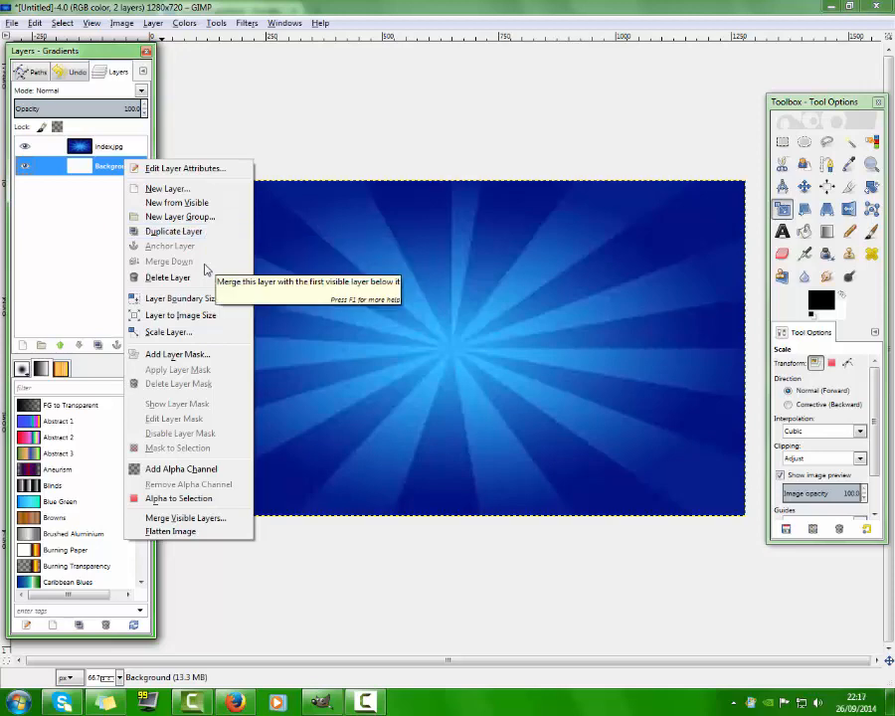
{"action": "left_click", "coordinate": [93, 190]}
{"action": "left_click", "coordinate": [109, 149]}
{"action": "right_click", "coordinate": [109, 152]}
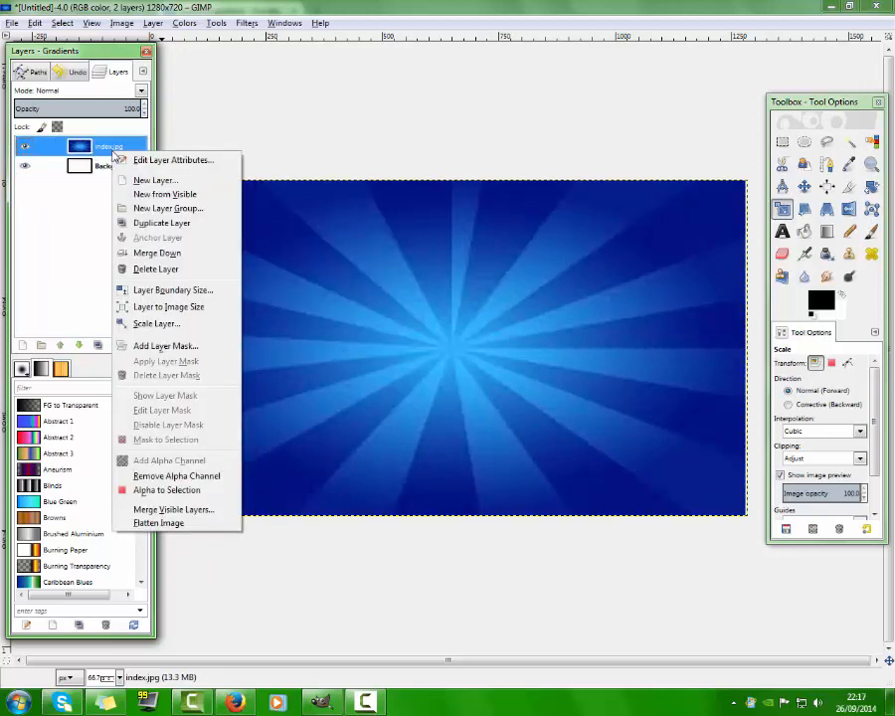
{"action": "left_click", "coordinate": [159, 253]}
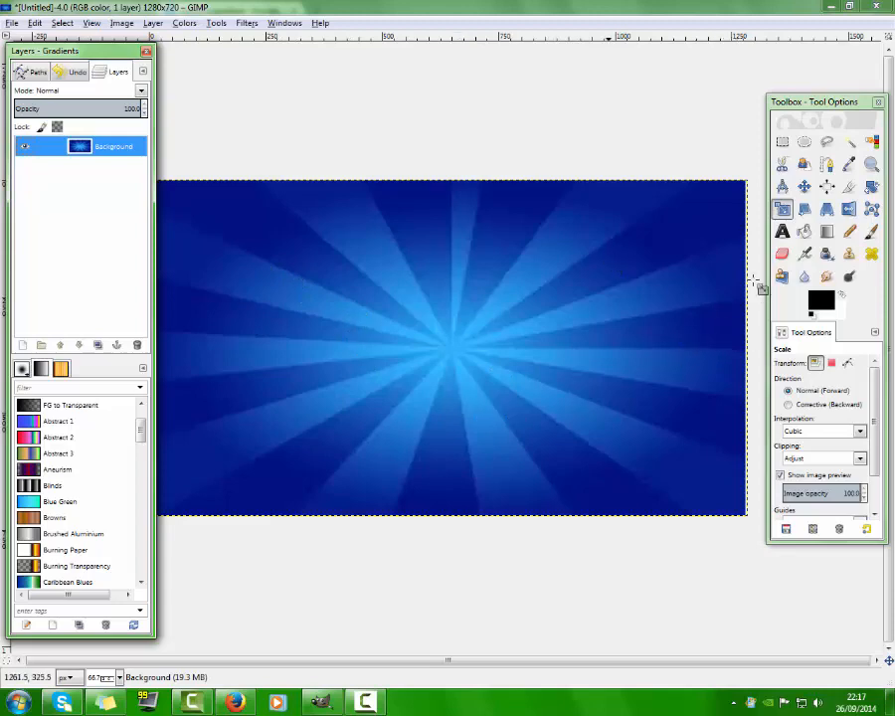
{"action": "left_click", "coordinate": [533, 306]}
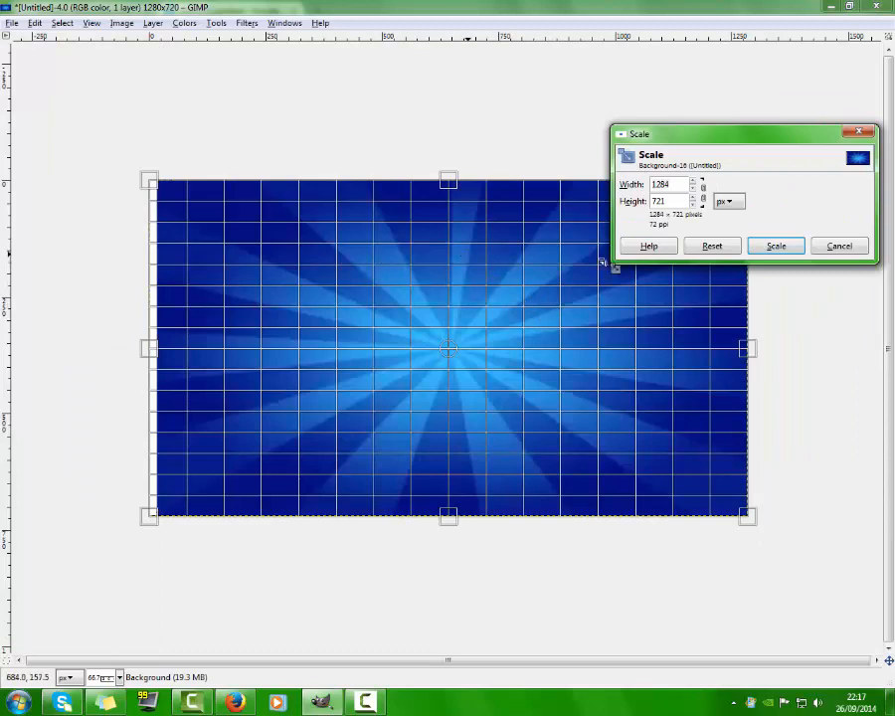
{"action": "left_click", "coordinate": [775, 245]}
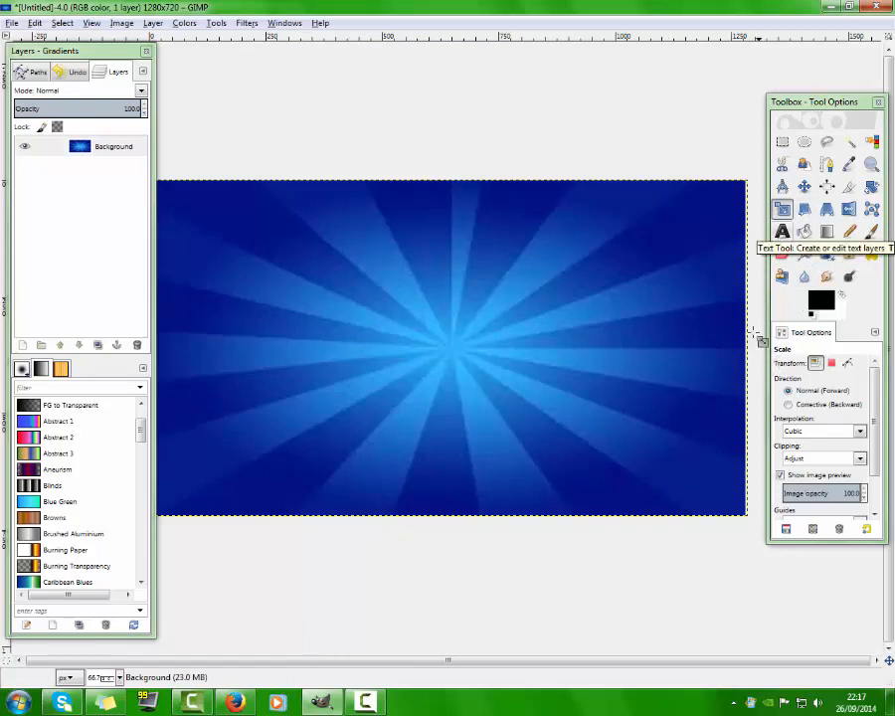
Switch to Textcraft in Firefox and create a text image reading Smuc on line 1.
{"action": "left_click", "coordinate": [235, 703]}
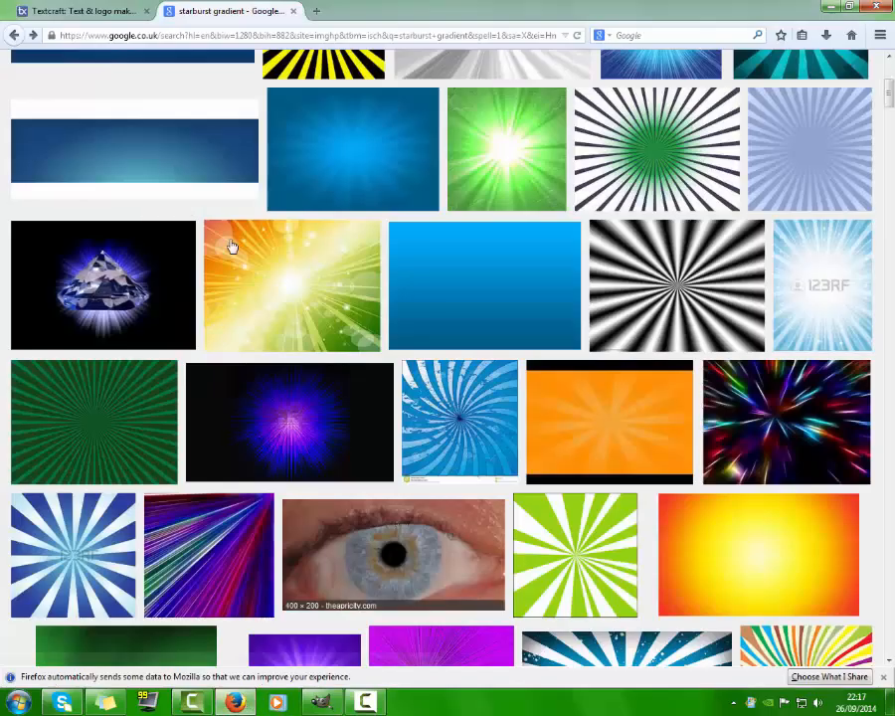
{"action": "left_click", "coordinate": [108, 12]}
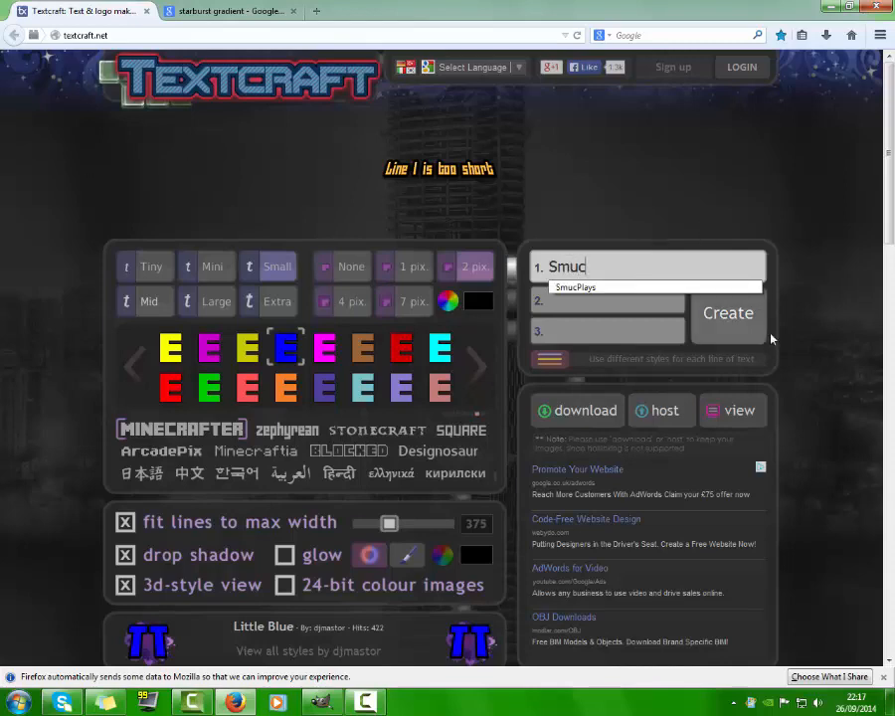
{"action": "left_click", "coordinate": [731, 329]}
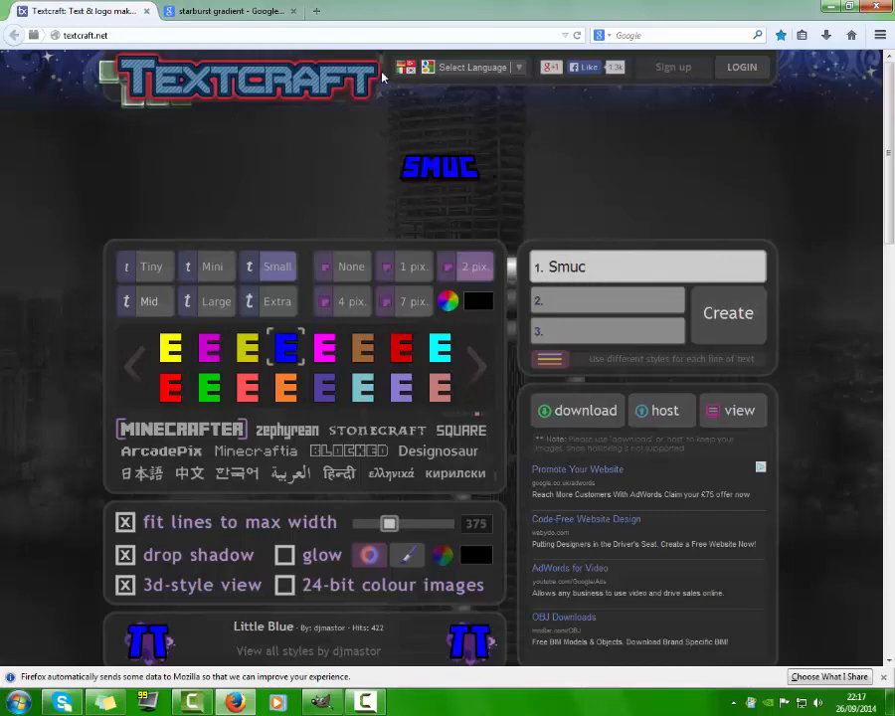
Look over the Textcraft style options, download the Smuc text image and close the download page.
{"action": "scroll", "coordinate": [489, 453], "scroll_direction": "down", "scroll_amount": 5}
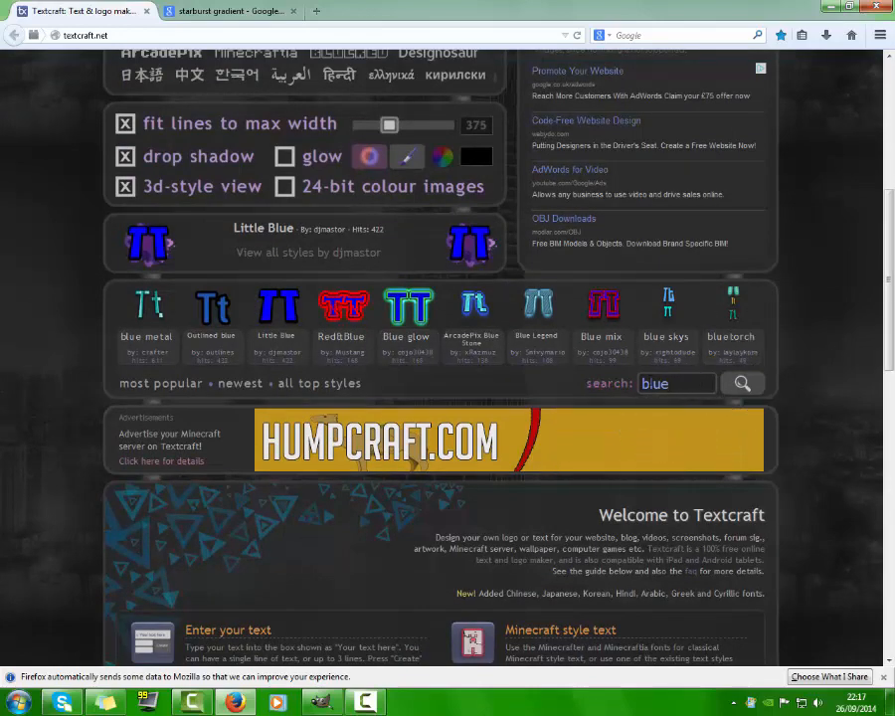
{"action": "left_click", "coordinate": [284, 157]}
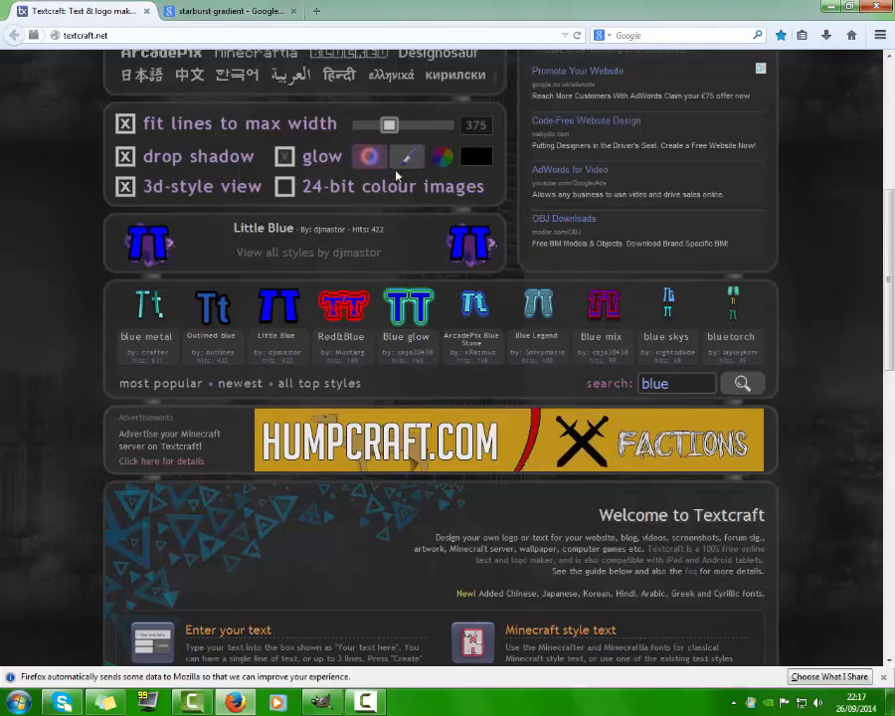
{"action": "scroll", "coordinate": [665, 131], "scroll_direction": "up", "scroll_amount": 3}
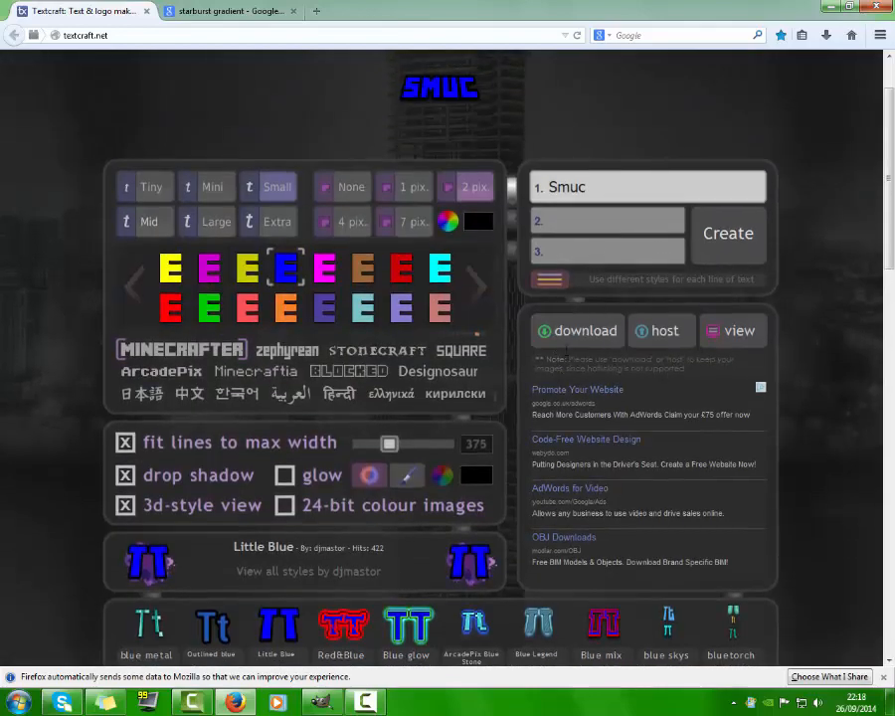
{"action": "left_click", "coordinate": [574, 347]}
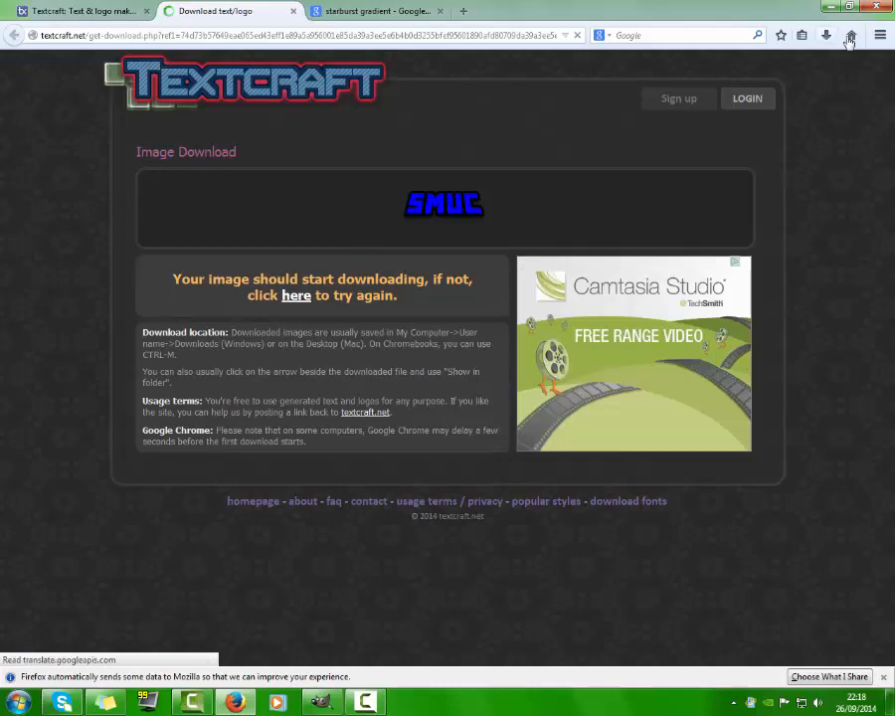
{"action": "left_click", "coordinate": [294, 11]}
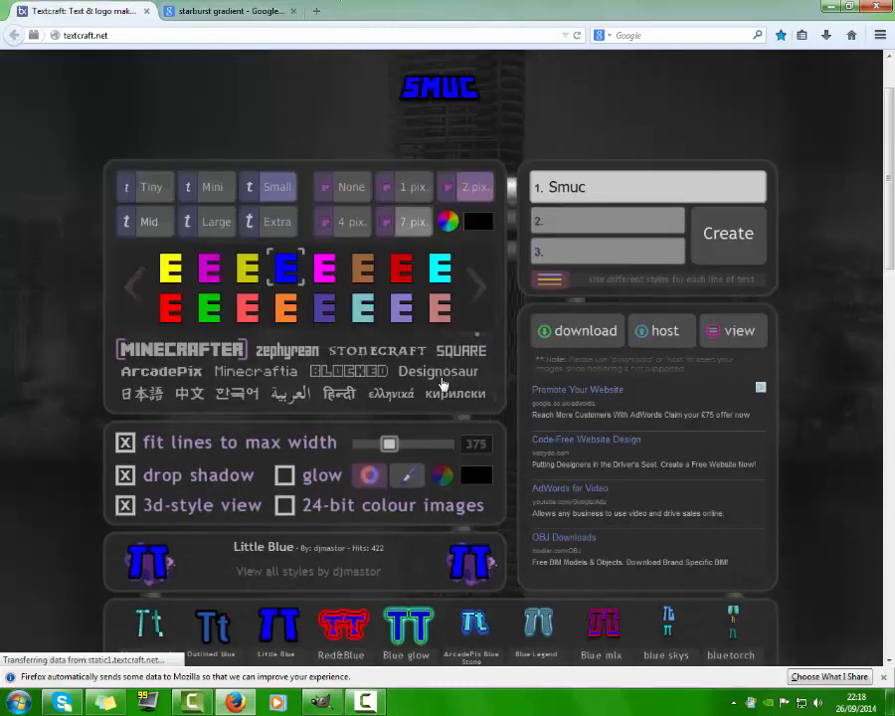
Return to GIMP and add youtube.png from the Desktop to the starburst image as a new layer.
{"action": "left_click", "coordinate": [322, 700]}
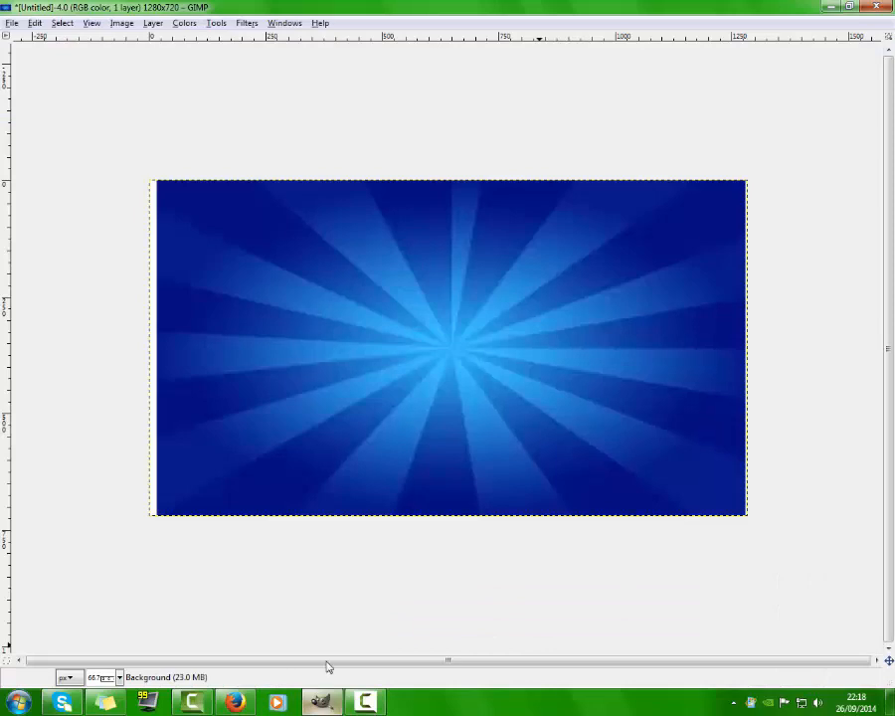
{"action": "left_click", "coordinate": [8, 21]}
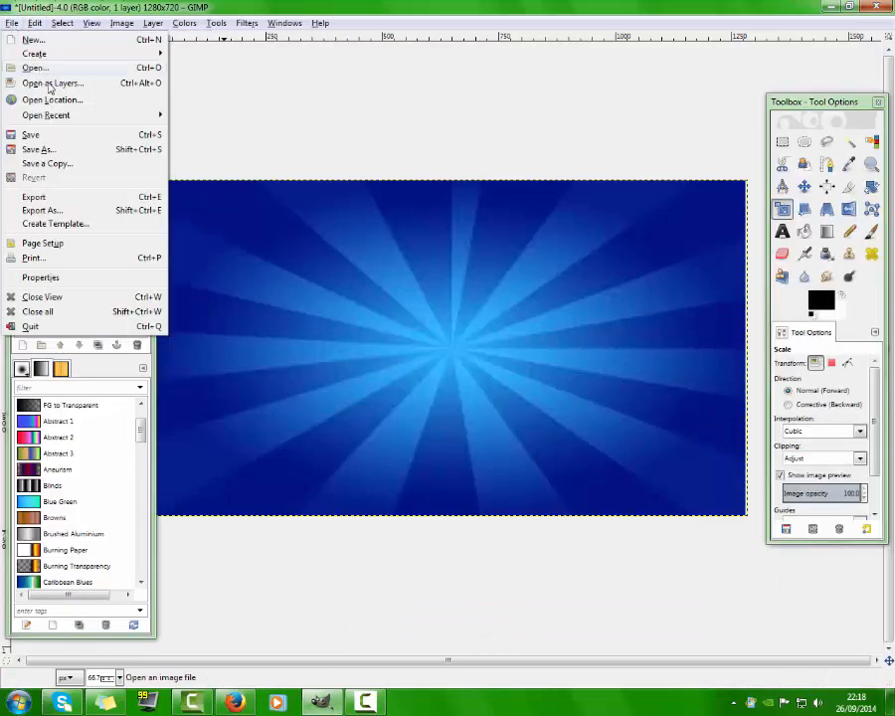
{"action": "left_click", "coordinate": [52, 84]}
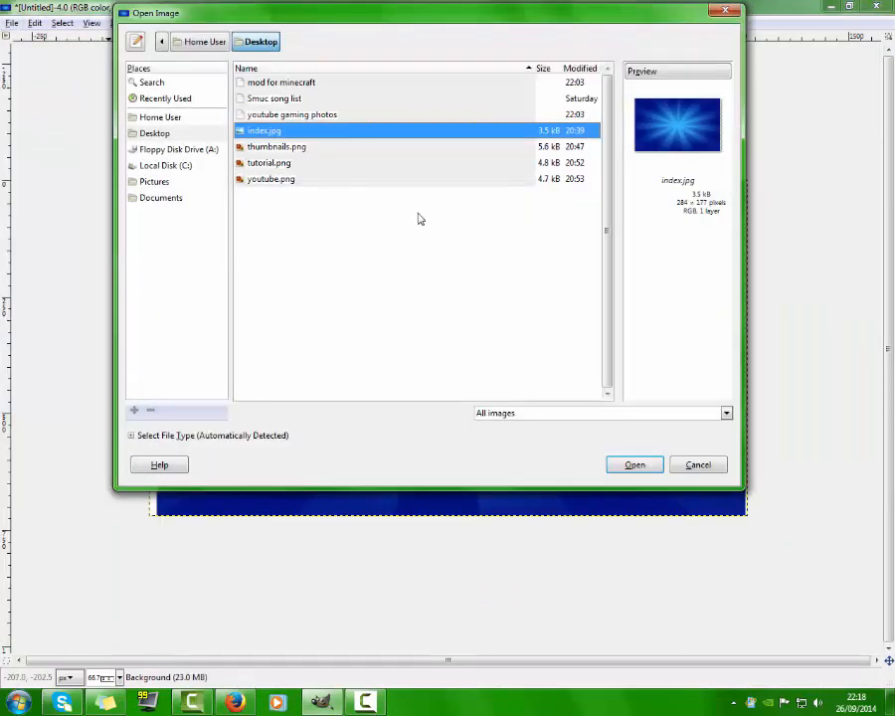
{"action": "double_click", "coordinate": [271, 179]}
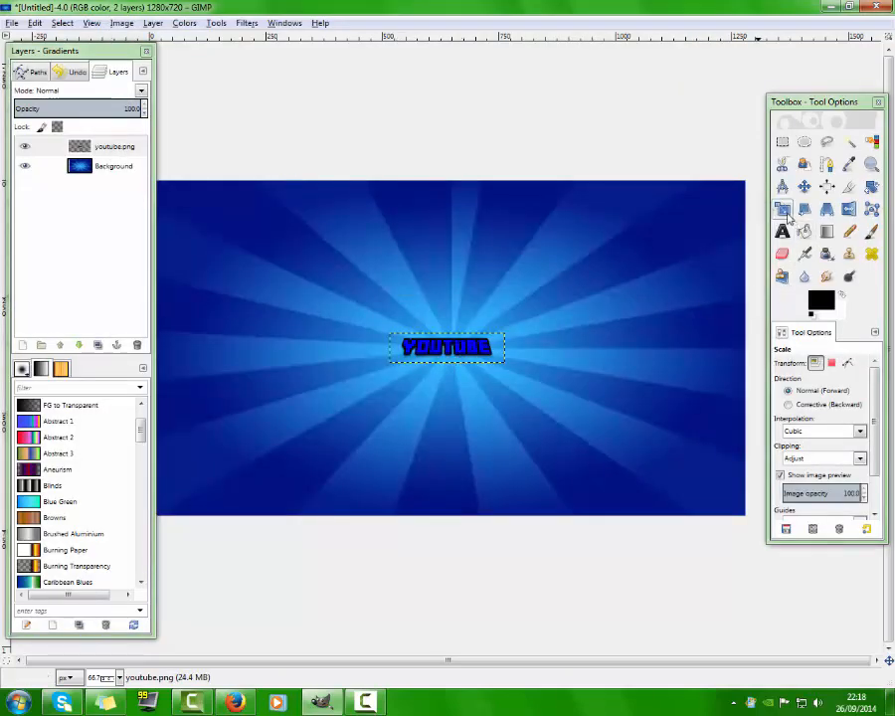
Enlarge the youtube.png layer with the Scale tool to about 522 × 145 px and apply the scaling.
{"action": "key", "text": "Tab"}
{"action": "left_click", "coordinate": [456, 350]}
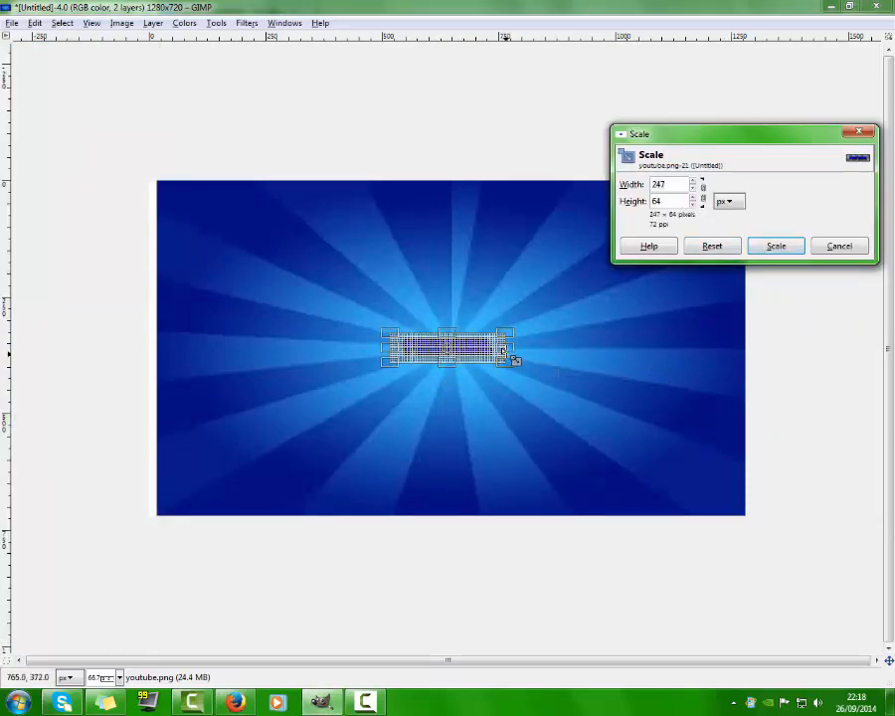
{"action": "left_click_drag", "start_coordinate": [508, 349], "coordinate": [636, 353]}
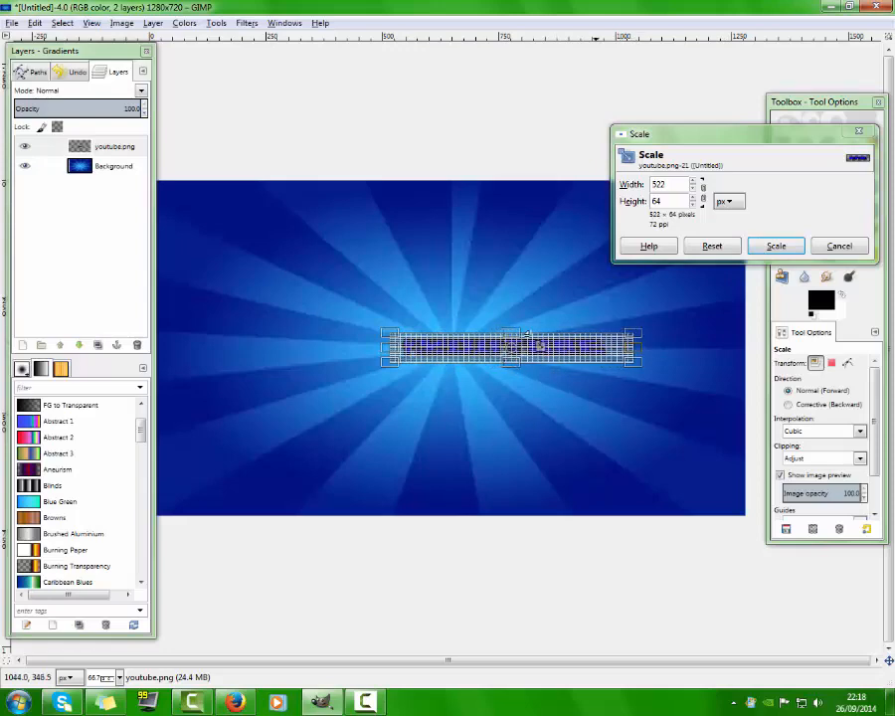
{"action": "left_click_drag", "start_coordinate": [512, 311], "coordinate": [509, 290]}
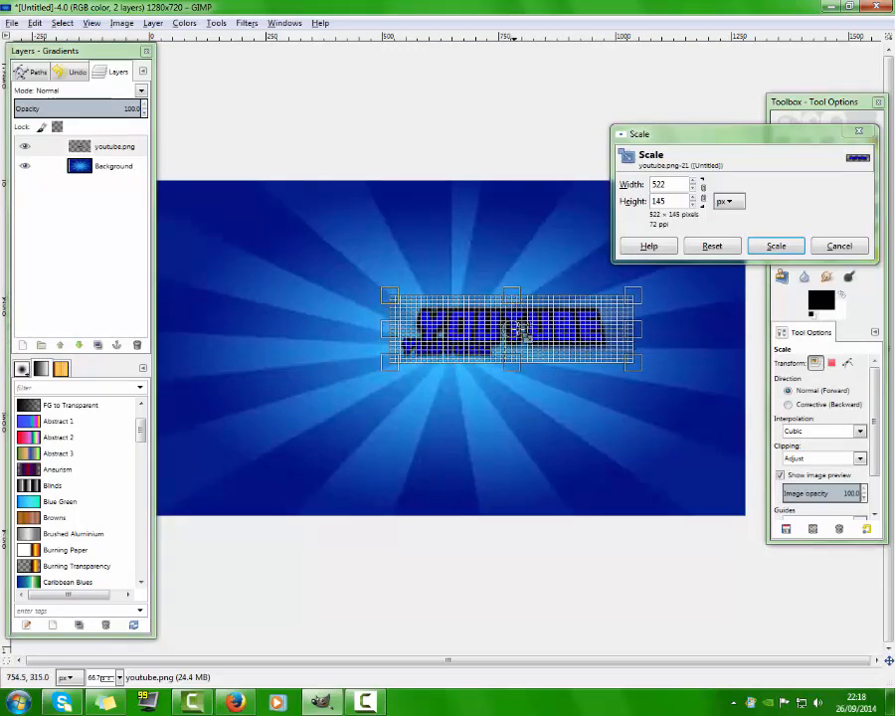
{"action": "left_click", "coordinate": [776, 247]}
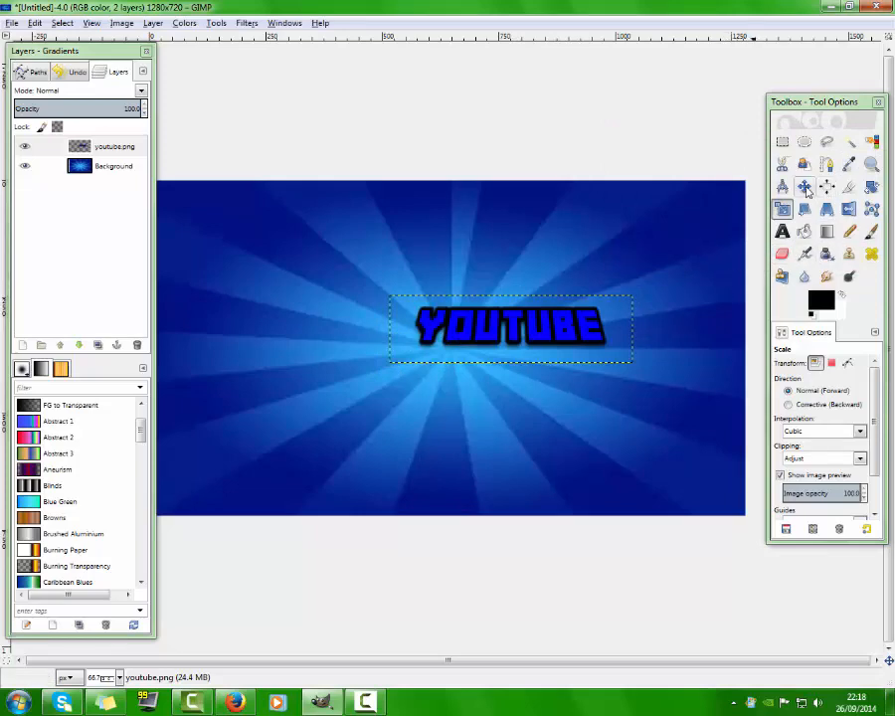
Move the YOUTUBE text layer with the Move tool to the upper-left part of the canvas.
{"action": "key", "text": "m"}
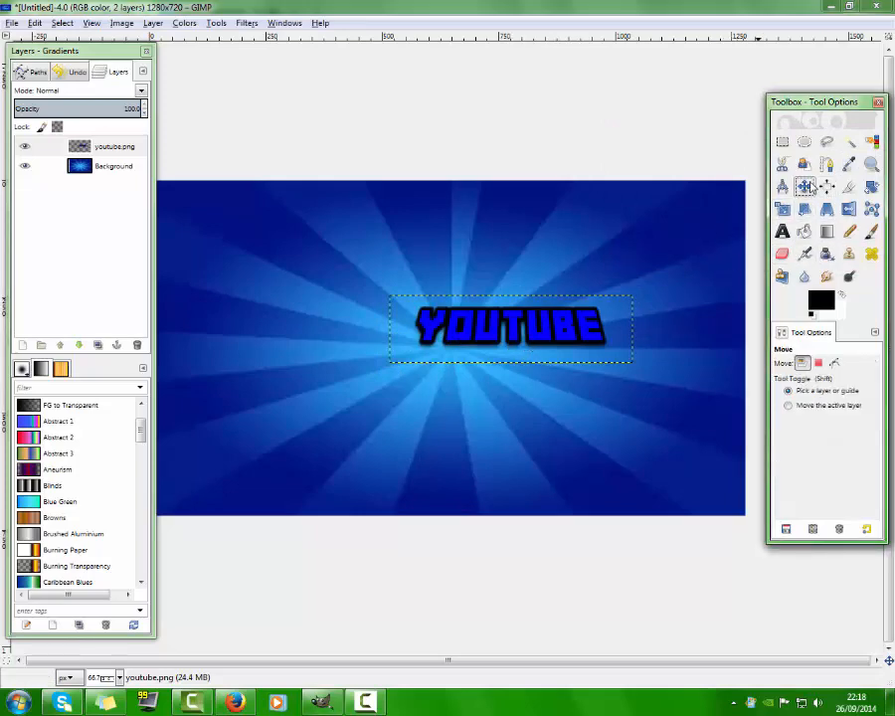
{"action": "left_click", "coordinate": [831, 189]}
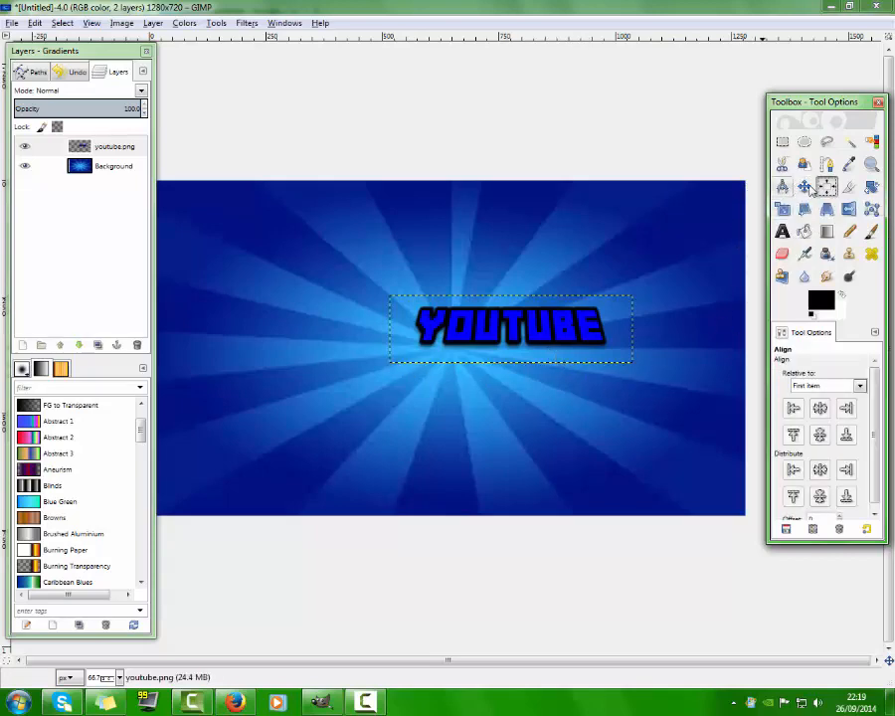
{"action": "left_click", "coordinate": [804, 187]}
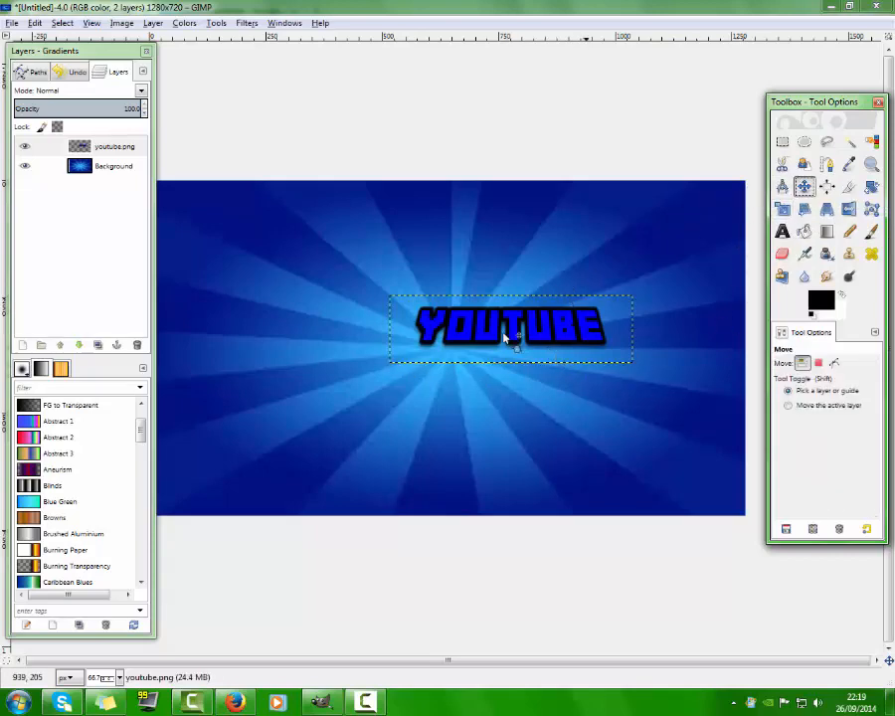
{"action": "left_click_drag", "start_coordinate": [513, 343], "coordinate": [352, 261]}
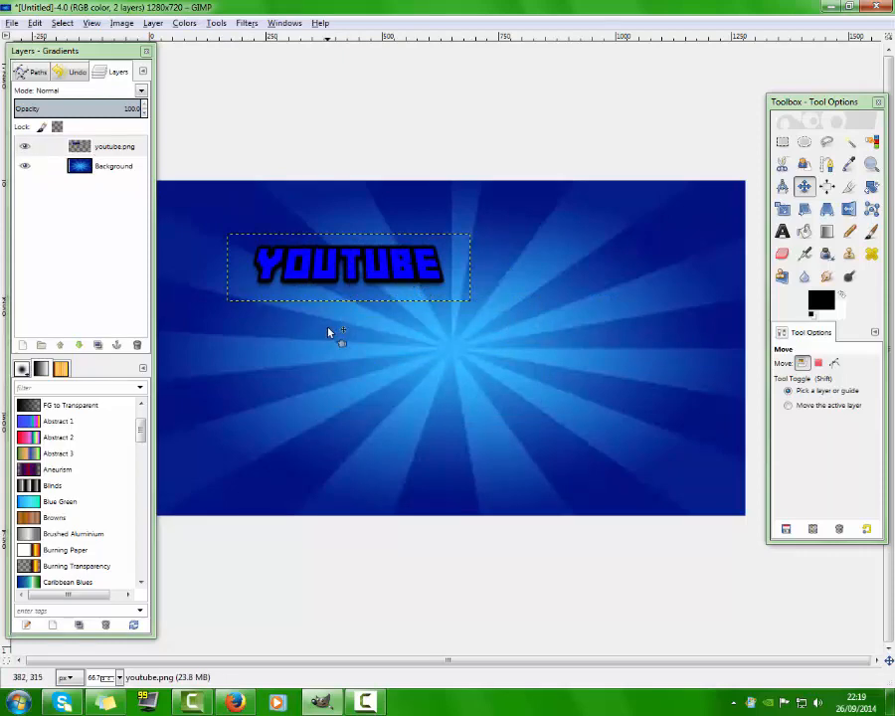
{"action": "right_click", "coordinate": [112, 151]}
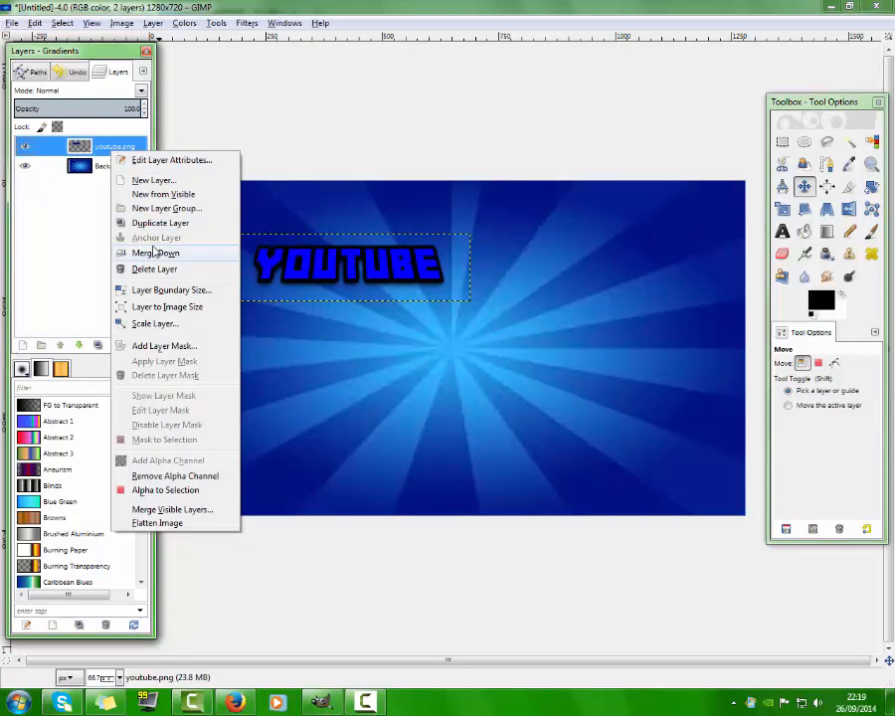
{"action": "left_click", "coordinate": [70, 218]}
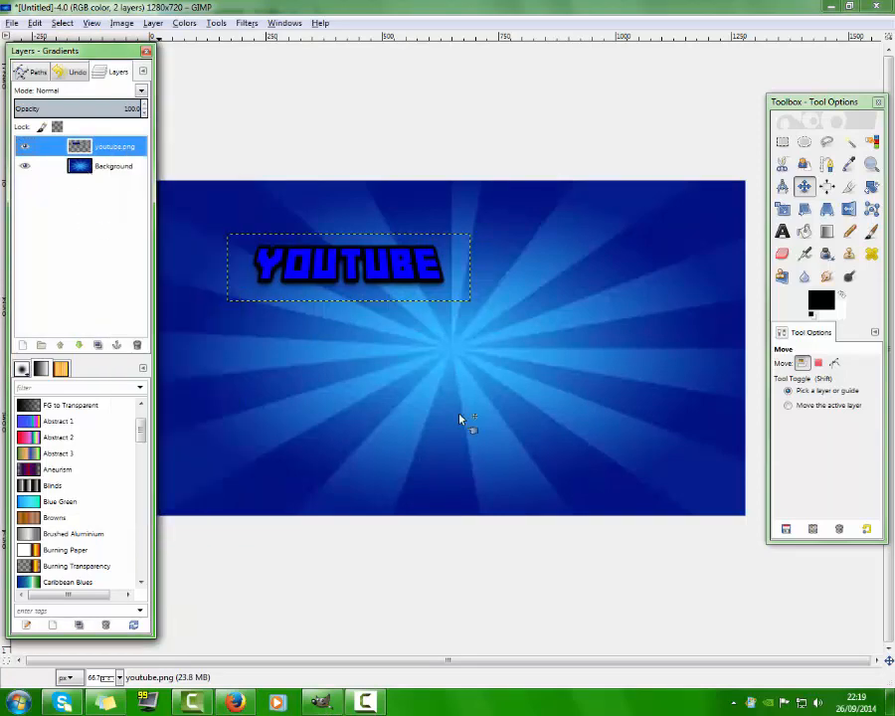
Add thumbnails.png from the Desktop to the image as a new layer.
{"action": "left_click", "coordinate": [12, 23]}
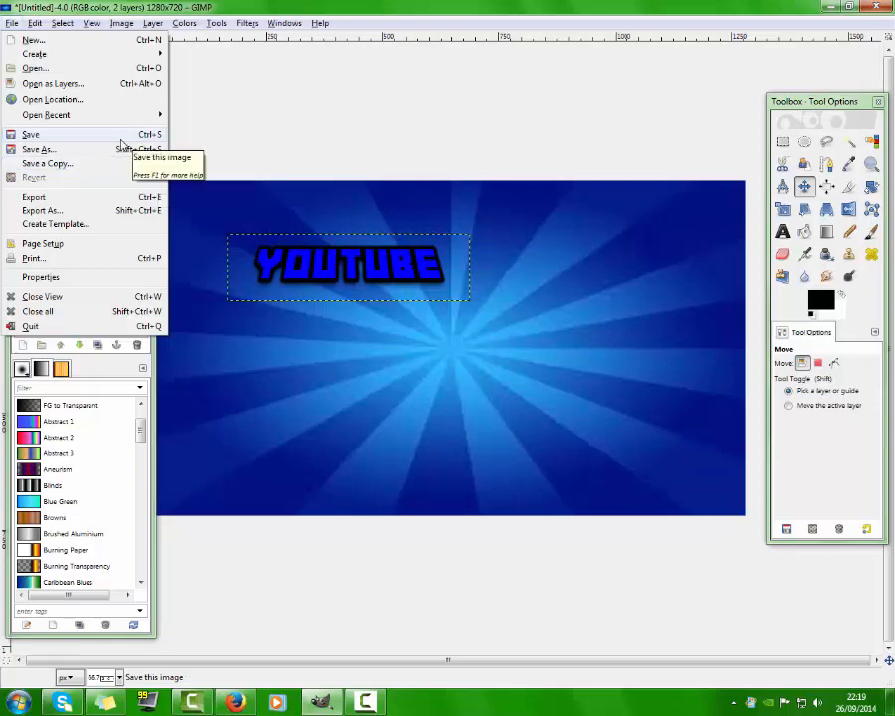
{"action": "left_click", "coordinate": [94, 85]}
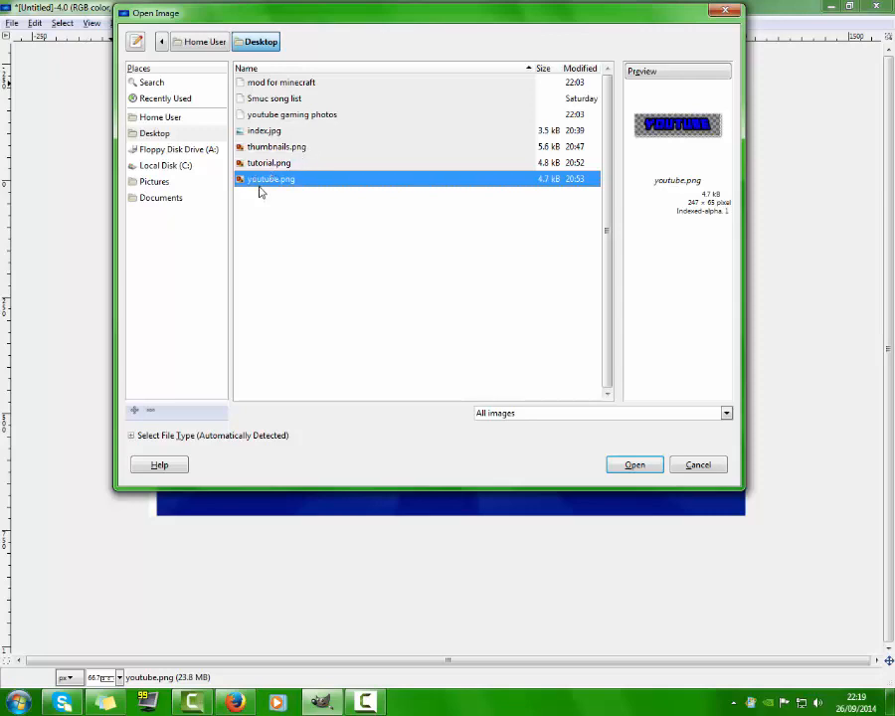
{"action": "left_click", "coordinate": [264, 164]}
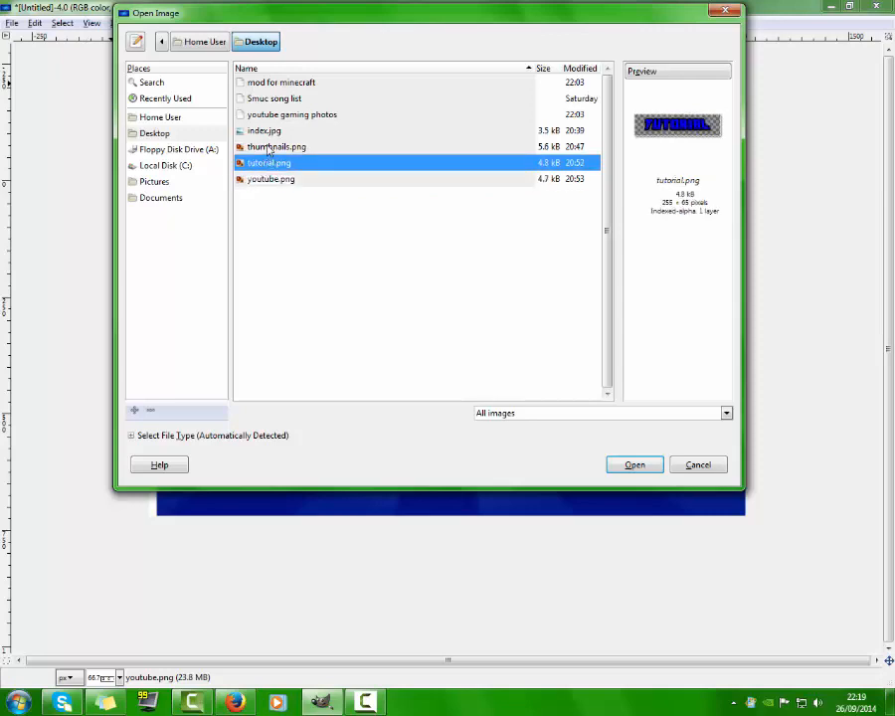
{"action": "double_click", "coordinate": [268, 147]}
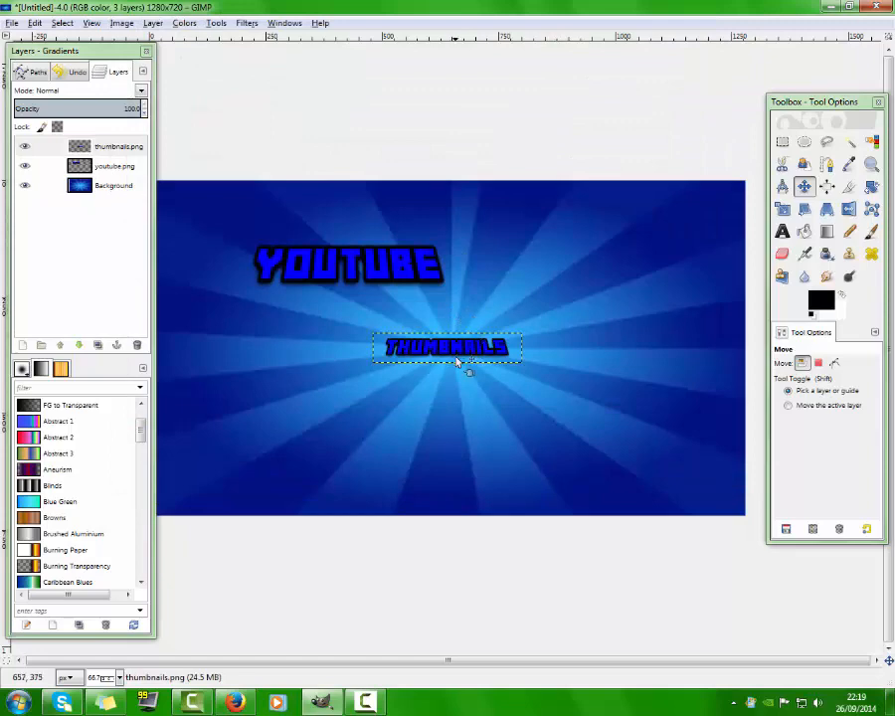
Make thumbnails.png the active layer and activate the Scale tool for resizing it.
{"action": "left_click", "coordinate": [113, 169]}
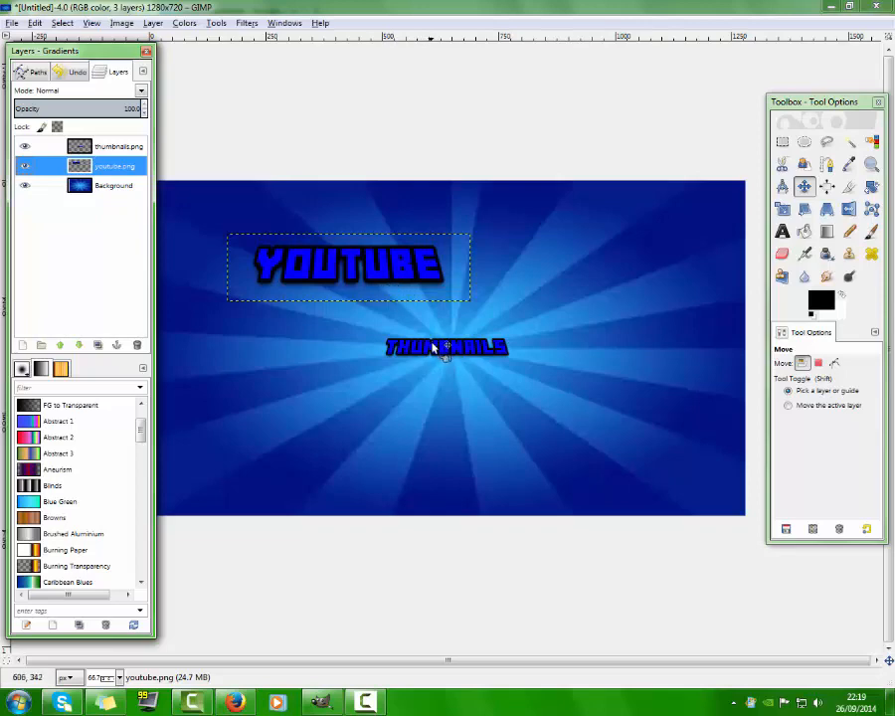
{"action": "left_click", "coordinate": [107, 147]}
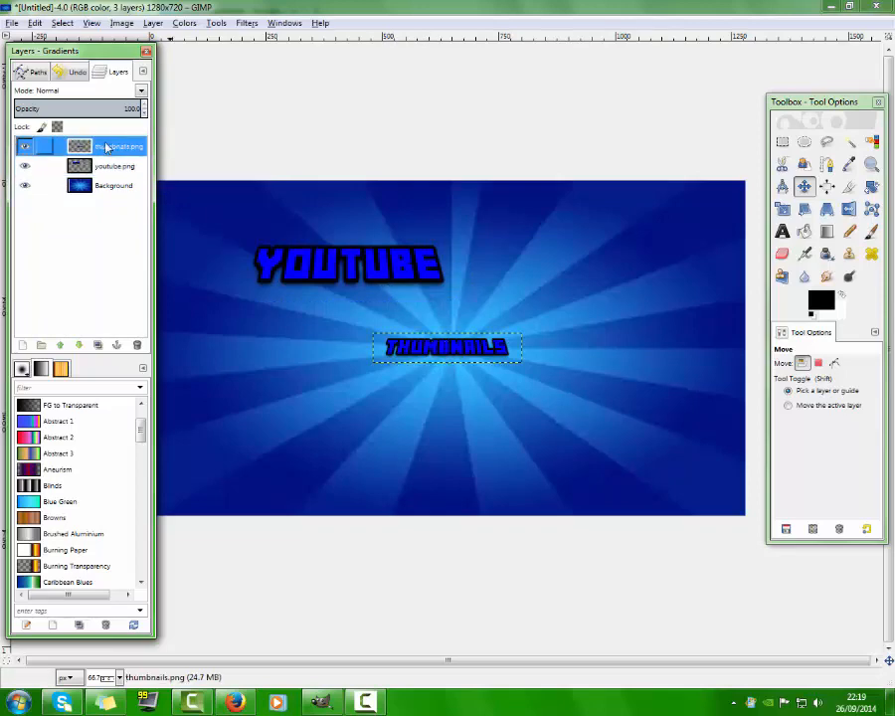
{"action": "left_click", "coordinate": [428, 349]}
{"action": "left_click", "coordinate": [783, 209]}
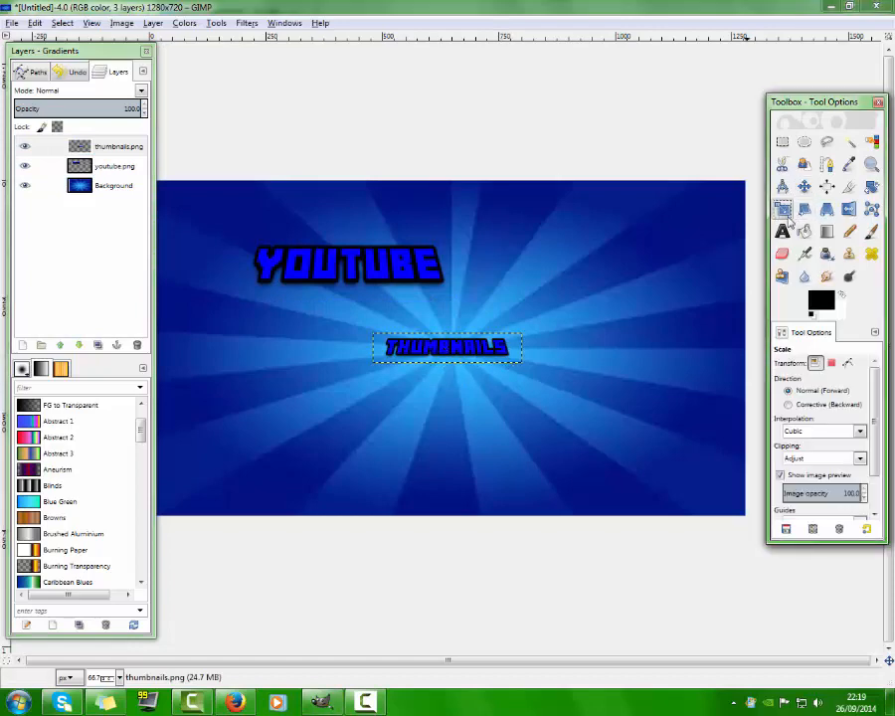